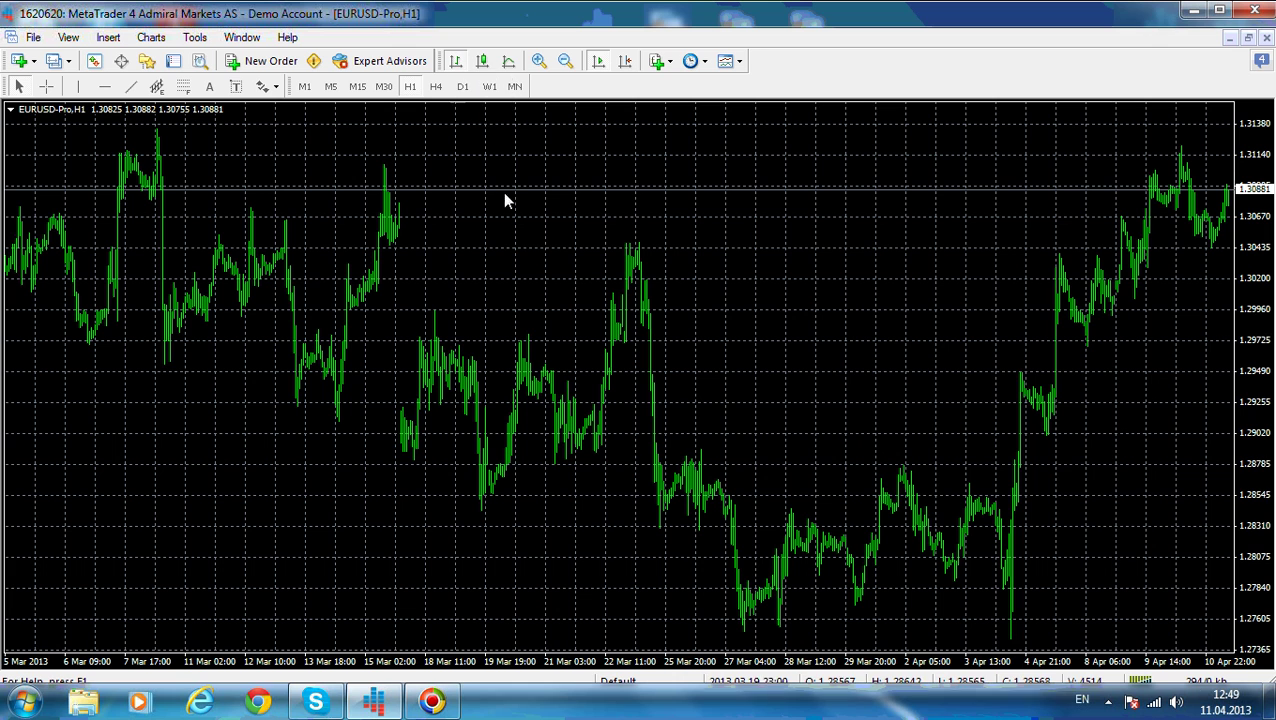
- Switch the hourly EURUSD chart from bars to candlesticks
{"action": "left_click", "coordinate": [482, 61]}
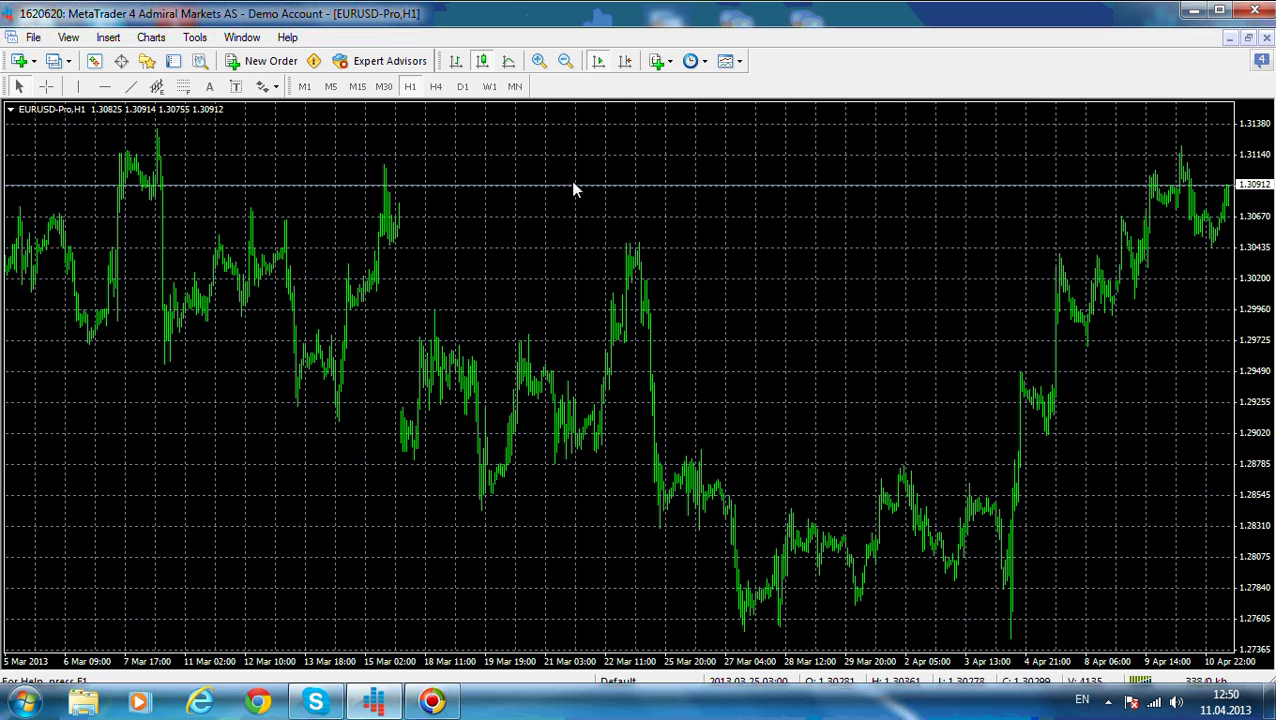
- Zoom the EURUSD chart in twice on the latest bars and open its Properties dialog
{"action": "left_click", "coordinate": [537, 62]}
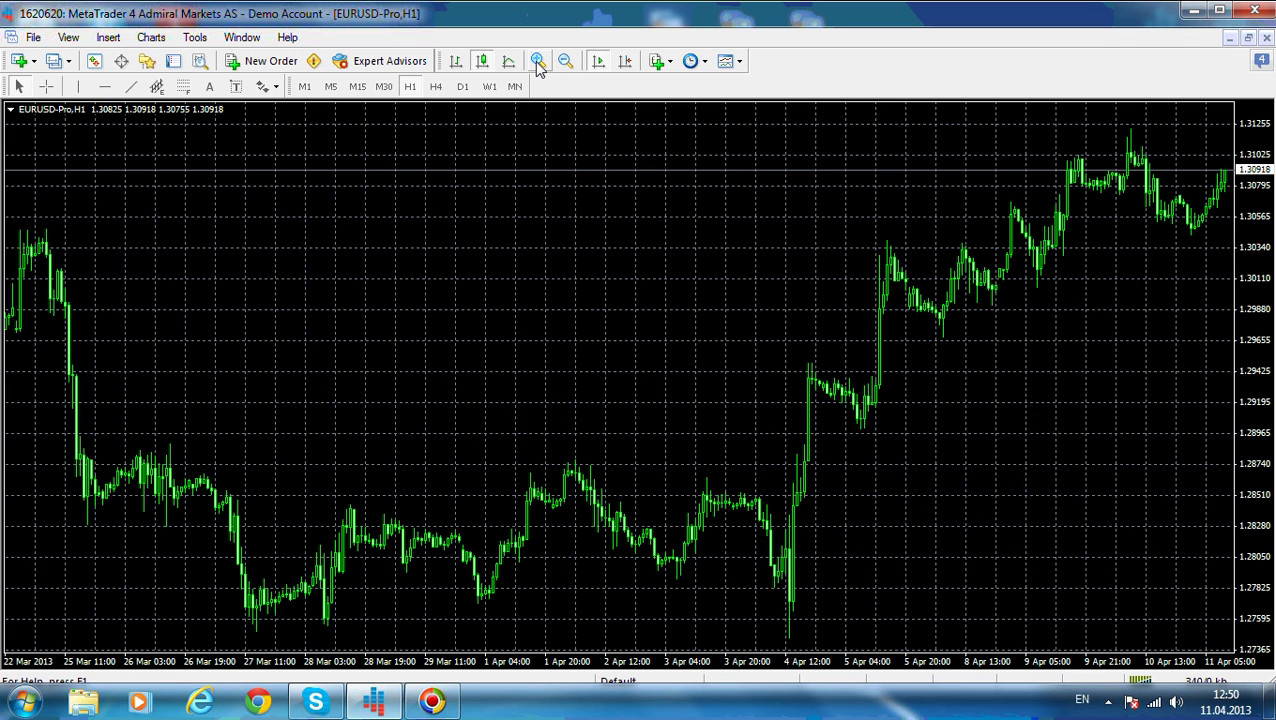
{"action": "left_click", "coordinate": [537, 62]}
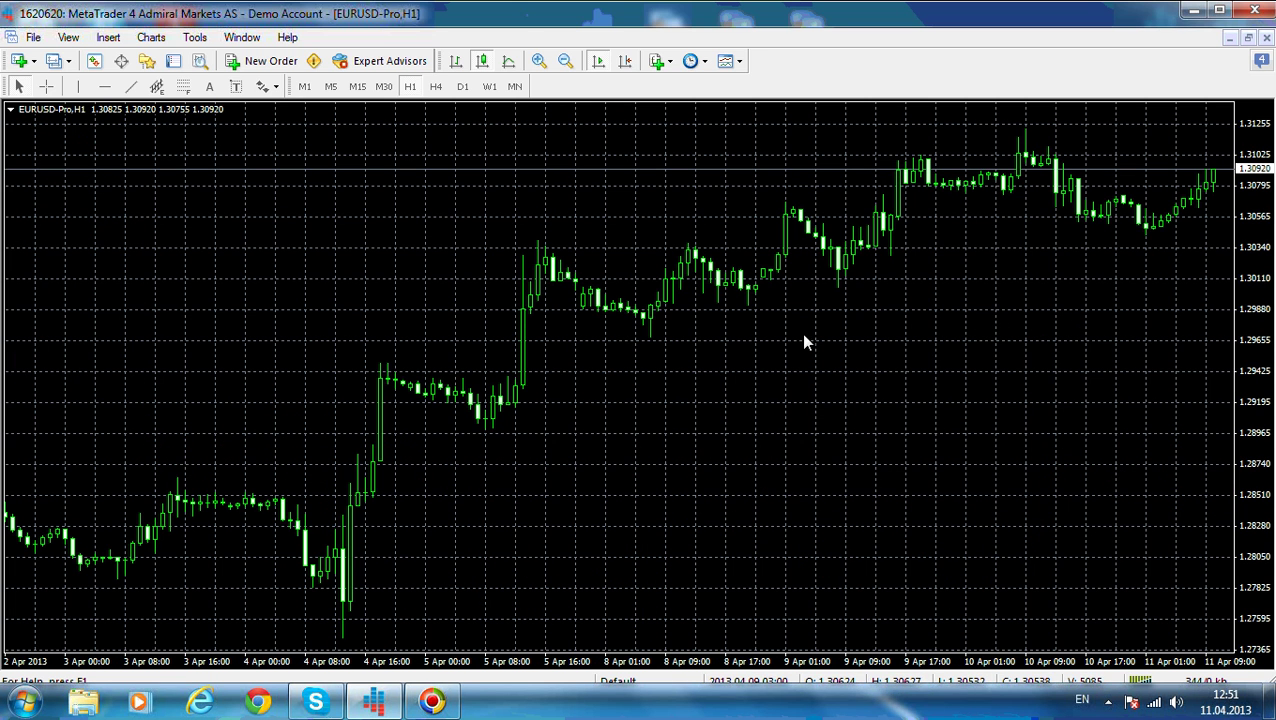
{"action": "right_click", "coordinate": [446, 242]}
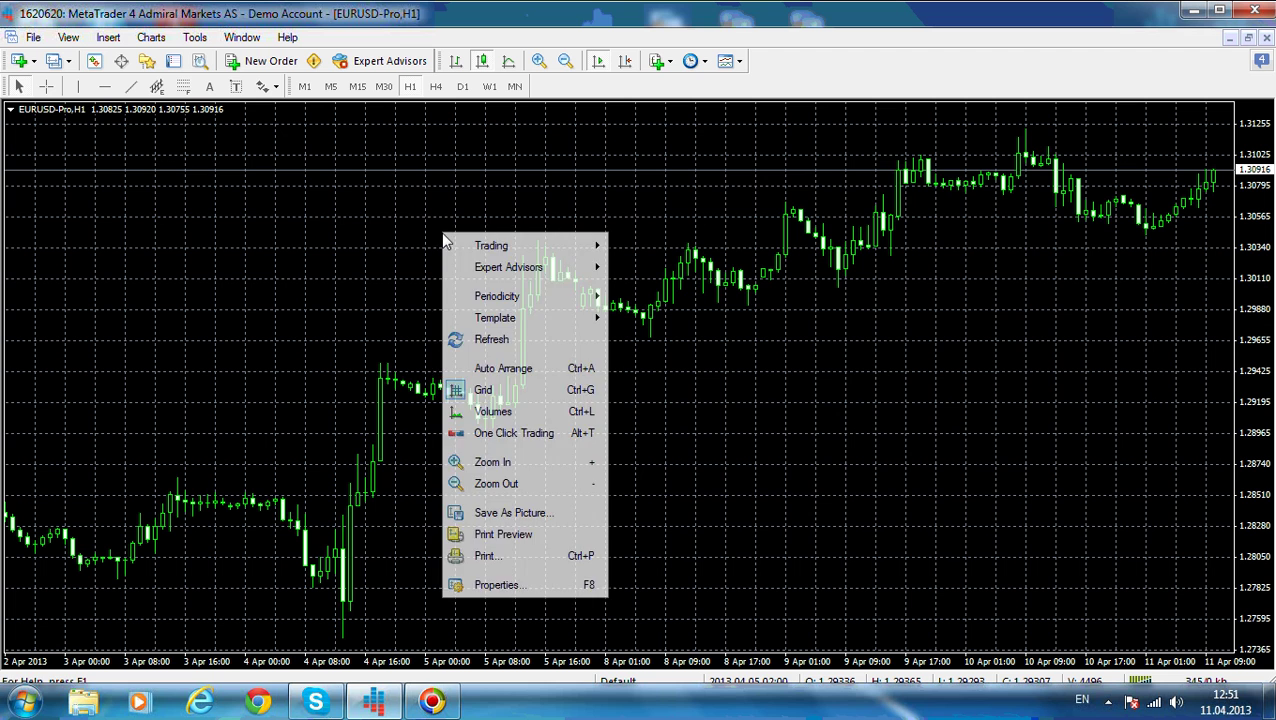
{"action": "left_click", "coordinate": [522, 588]}
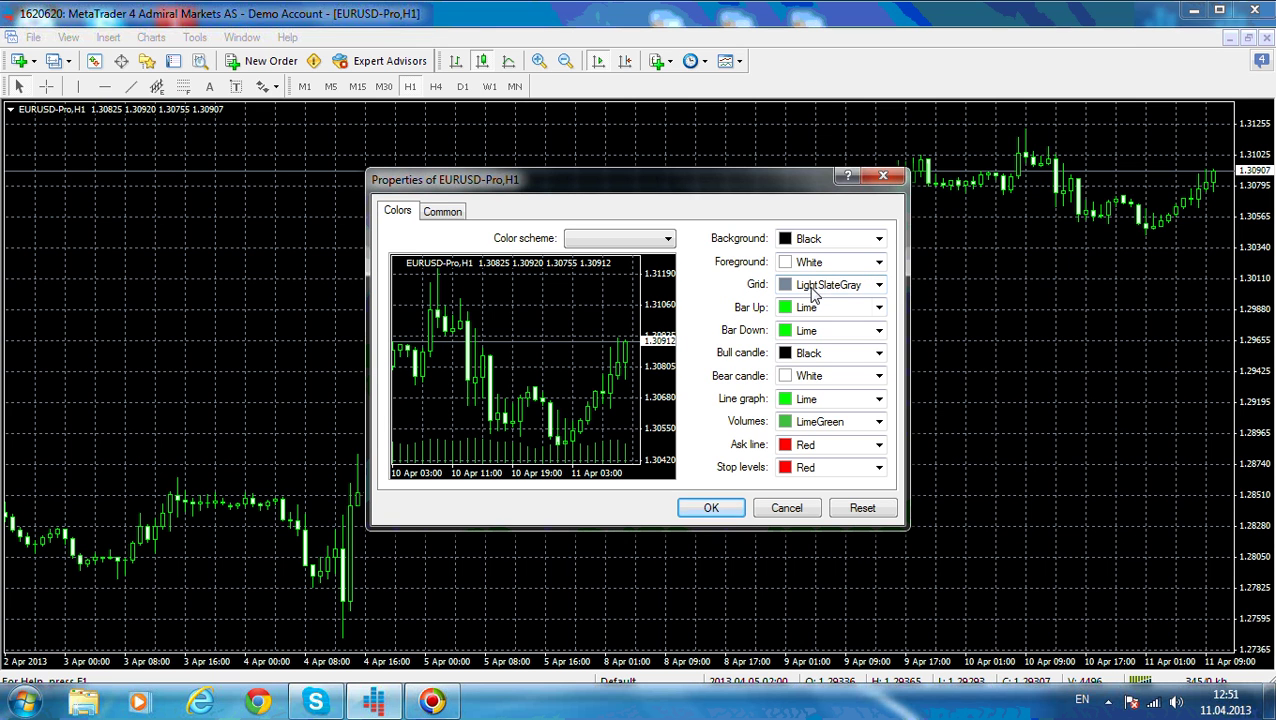
- Set the chart grid colour to DarkGray
{"action": "left_click", "coordinate": [878, 287]}
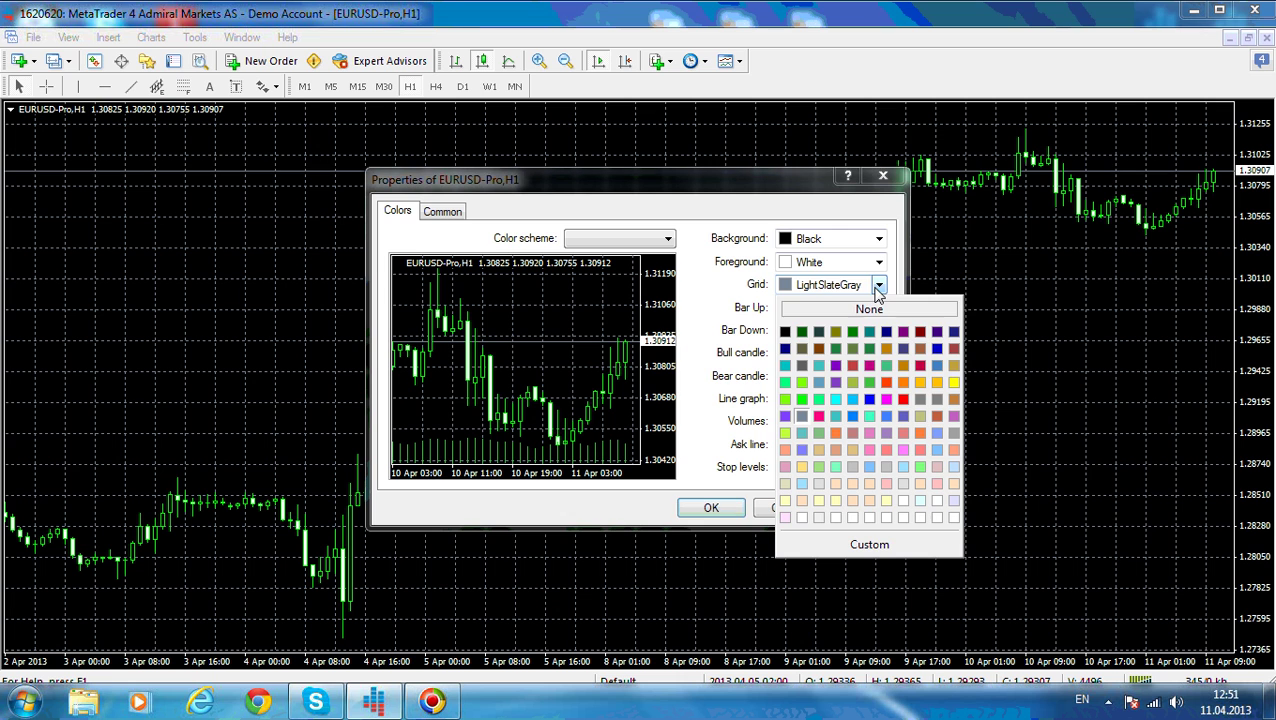
{"action": "left_click", "coordinate": [903, 399]}
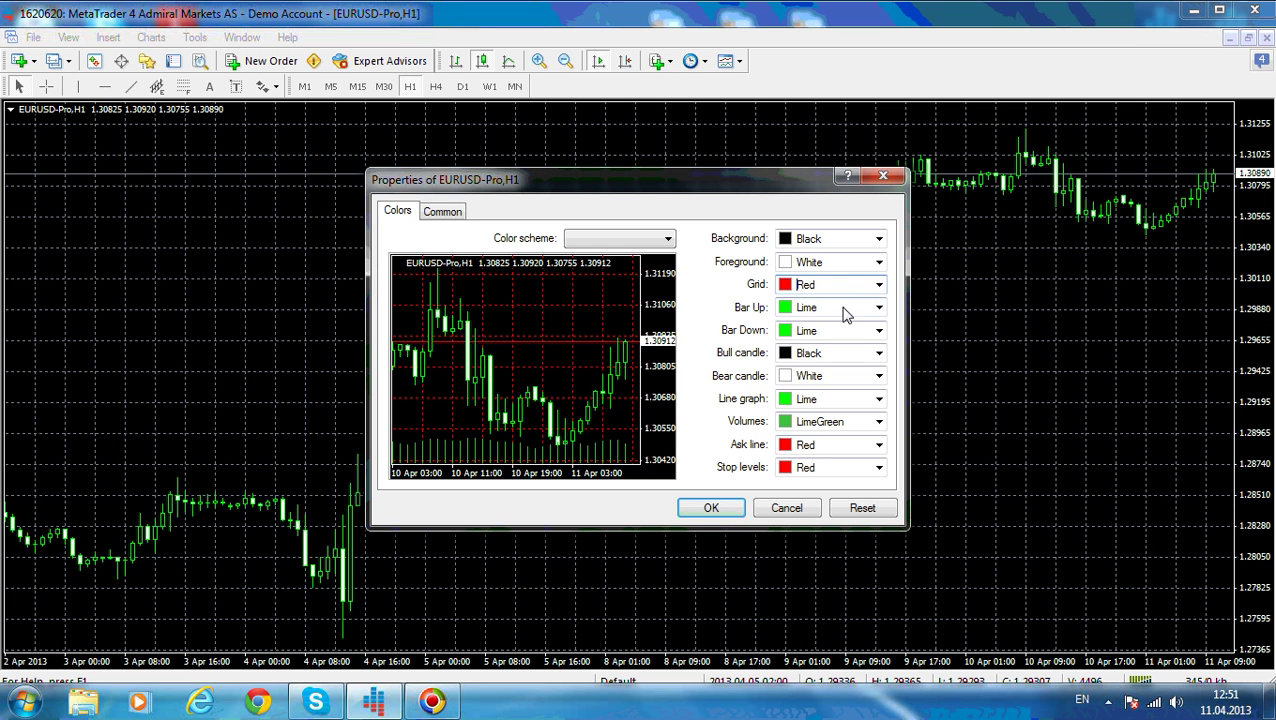
{"action": "left_click", "coordinate": [879, 285]}
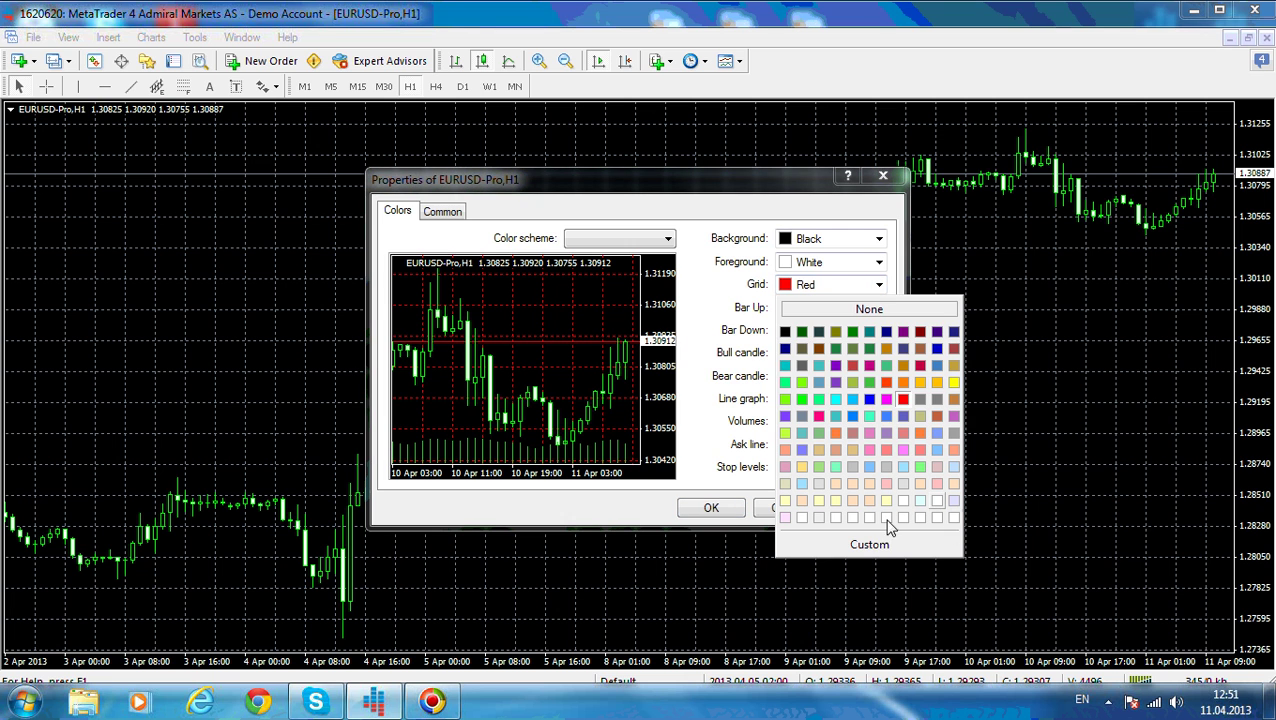
{"action": "left_click", "coordinate": [953, 433]}
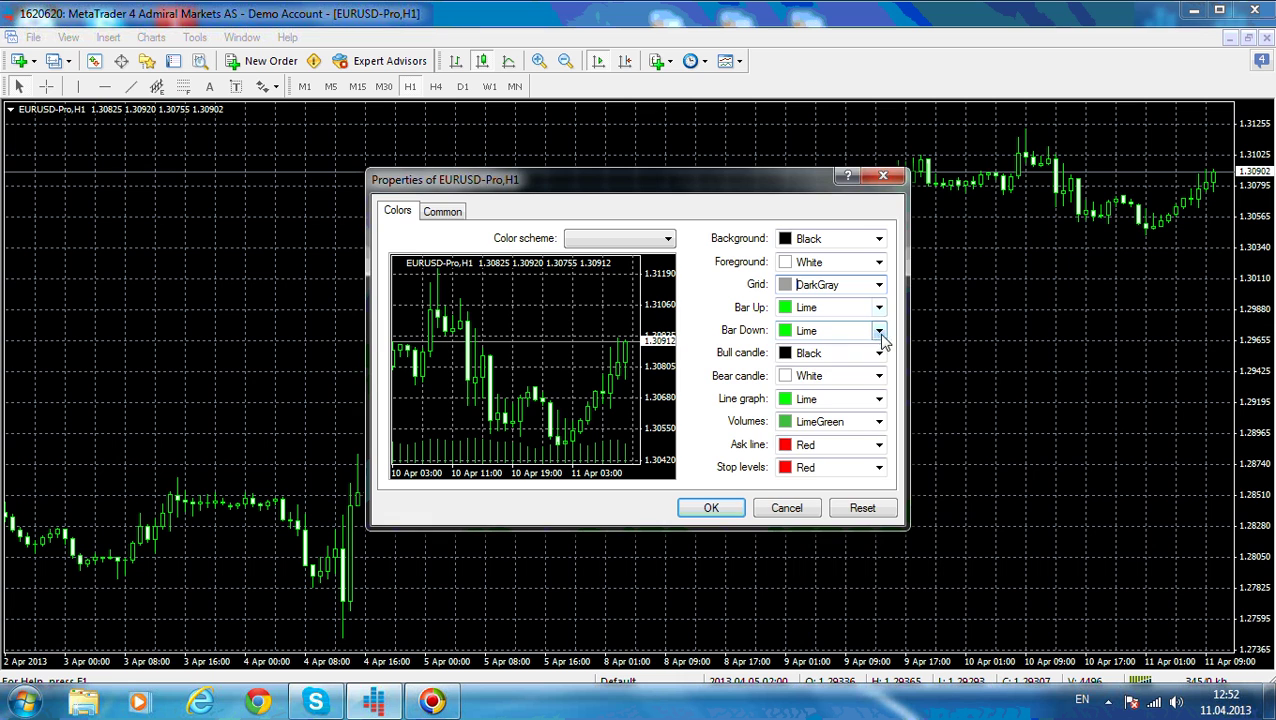
- Set Bar Down and Bear candle colours to Red and Bull candle to Lime
{"action": "left_click", "coordinate": [879, 333]}
{"action": "left_click", "coordinate": [891, 449]}
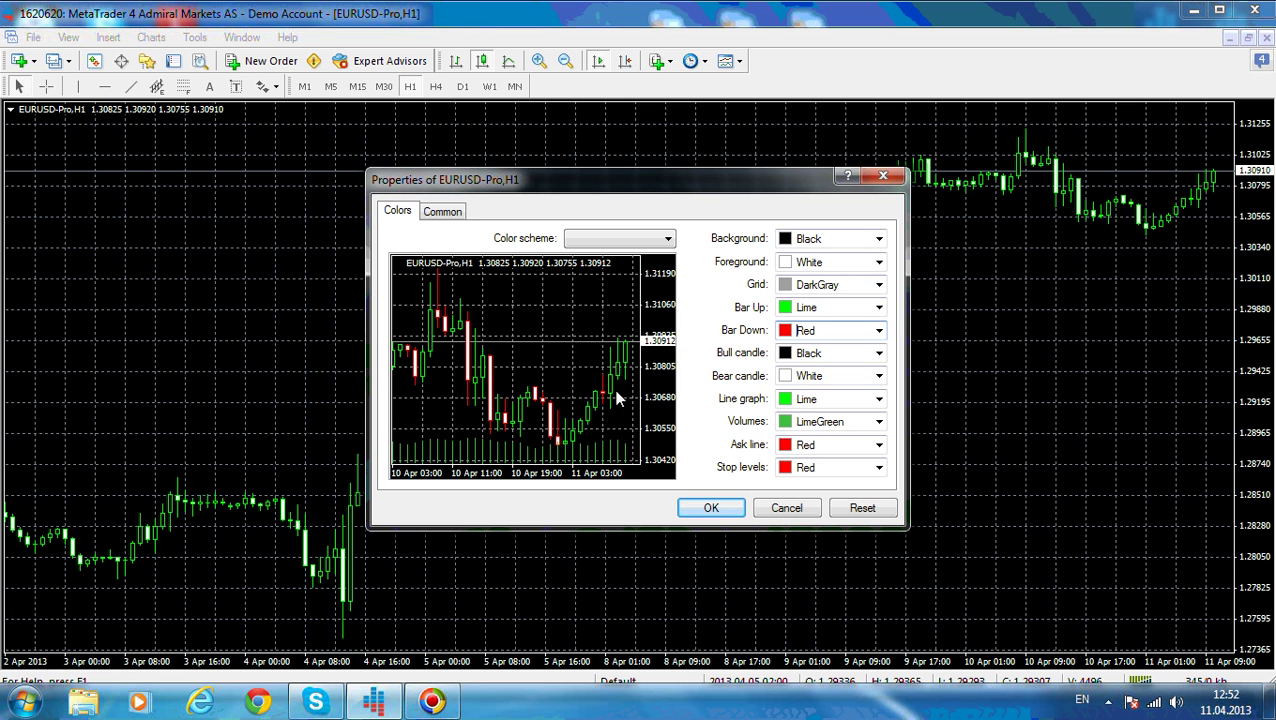
{"action": "left_click", "coordinate": [879, 355]}
{"action": "left_click", "coordinate": [806, 470]}
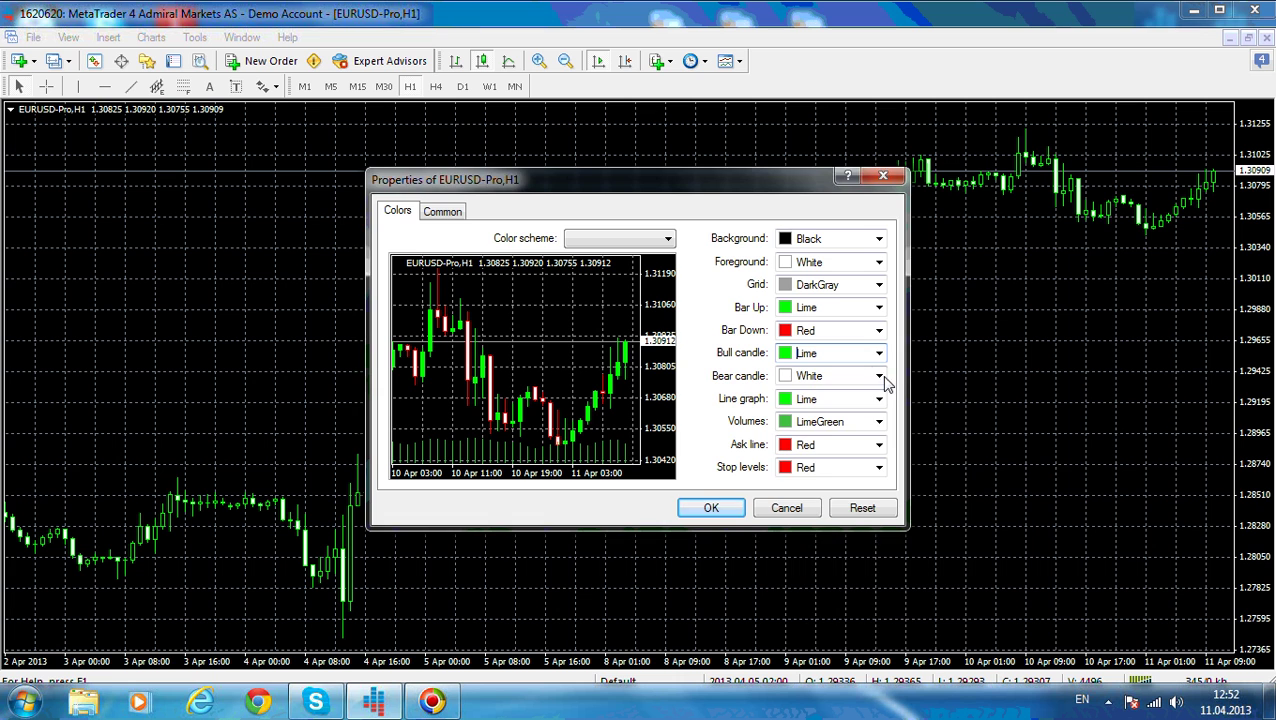
{"action": "left_click", "coordinate": [880, 377]}
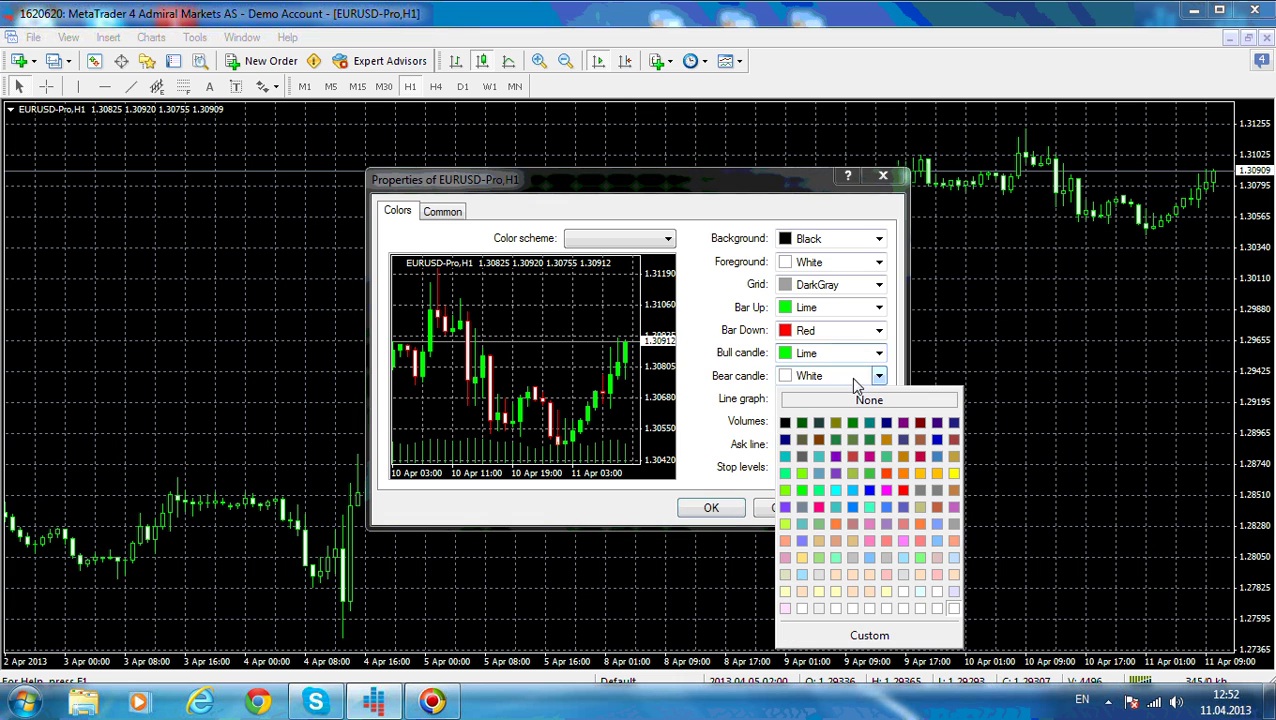
{"action": "left_click", "coordinate": [903, 490]}
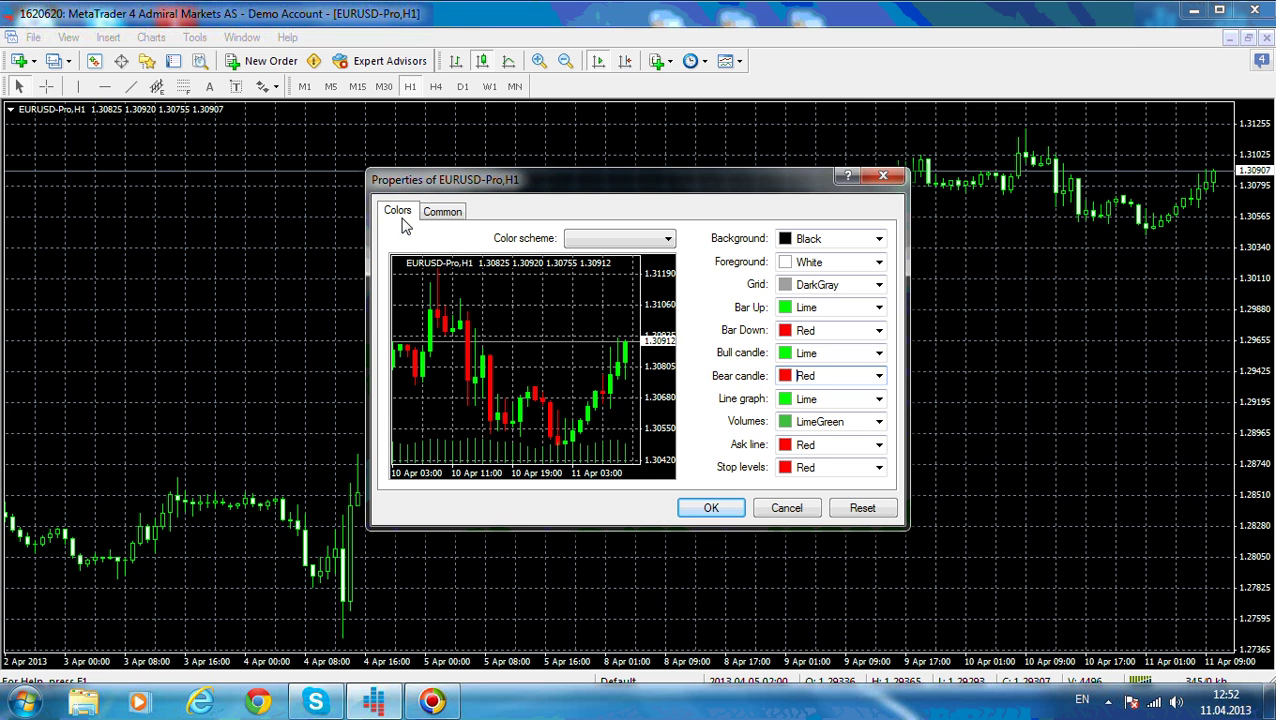
- Set the chart type to Candlesticks on the Common tab
{"action": "left_click", "coordinate": [446, 214]}
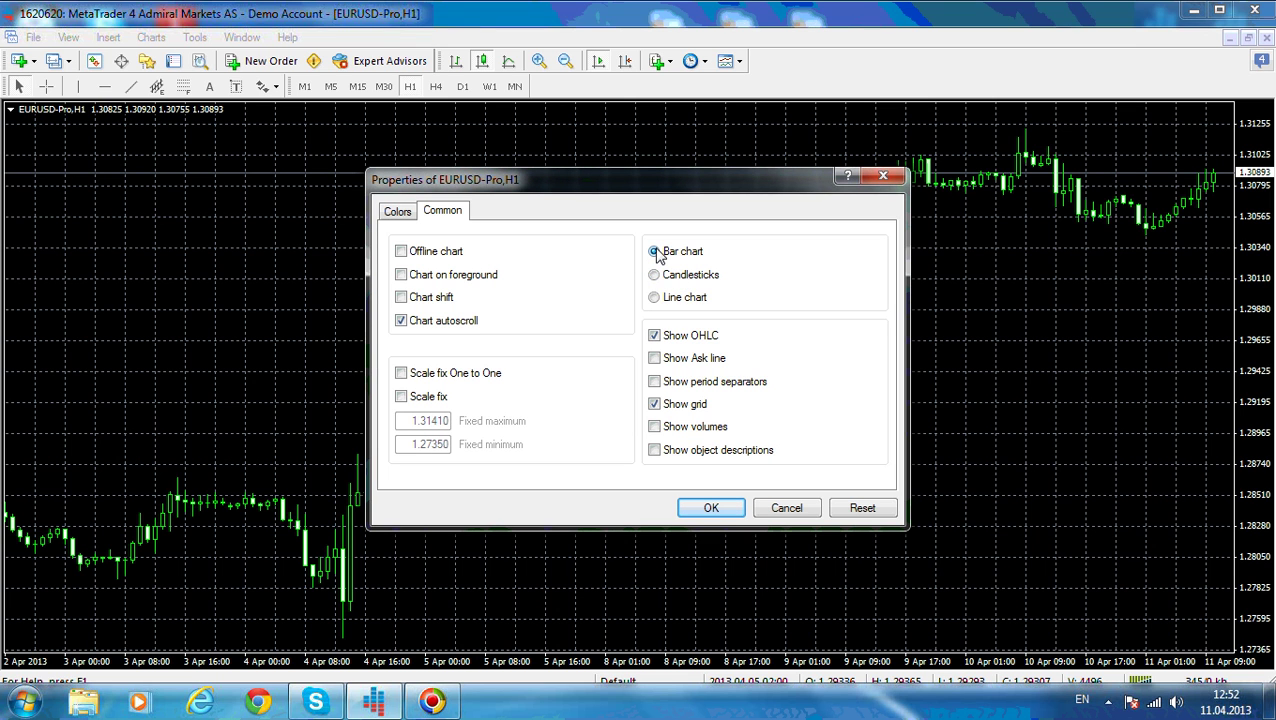
{"action": "left_click", "coordinate": [654, 297]}
{"action": "left_click", "coordinate": [655, 277]}
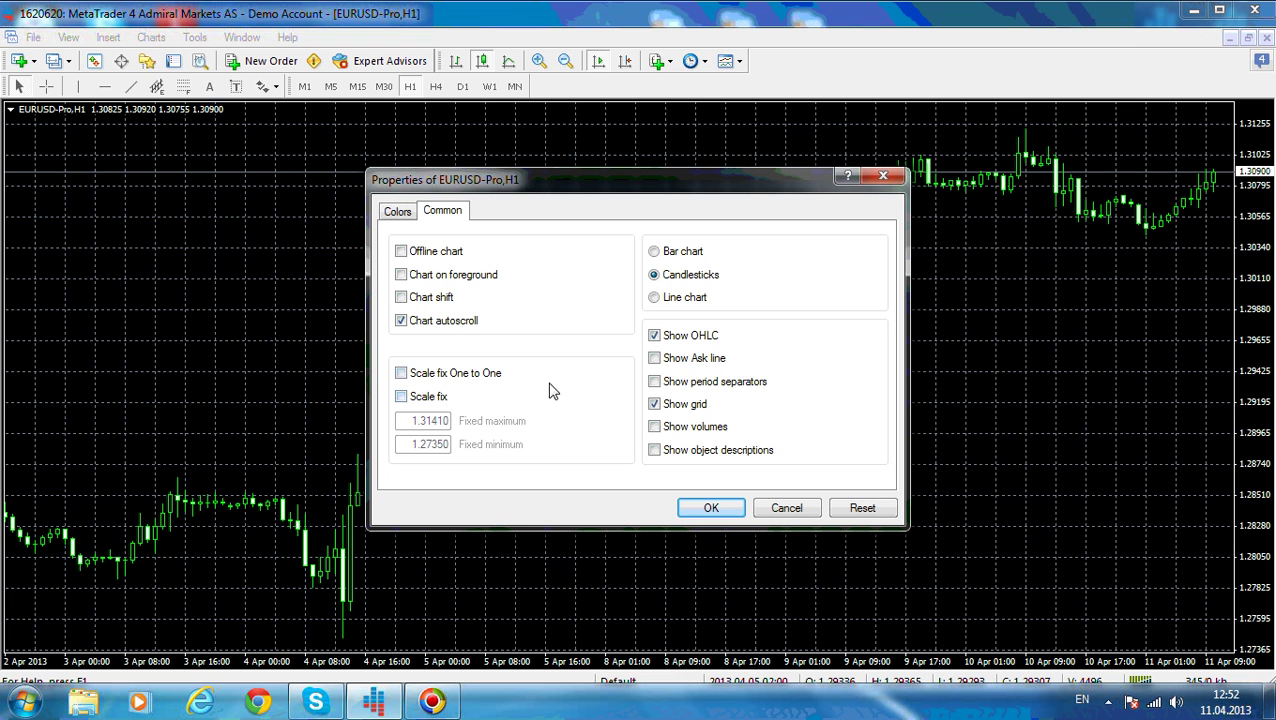
- Uncheck Show OHLC, Show grid and Chart autoscroll
{"action": "left_click", "coordinate": [654, 337]}
{"action": "left_click", "coordinate": [655, 339]}
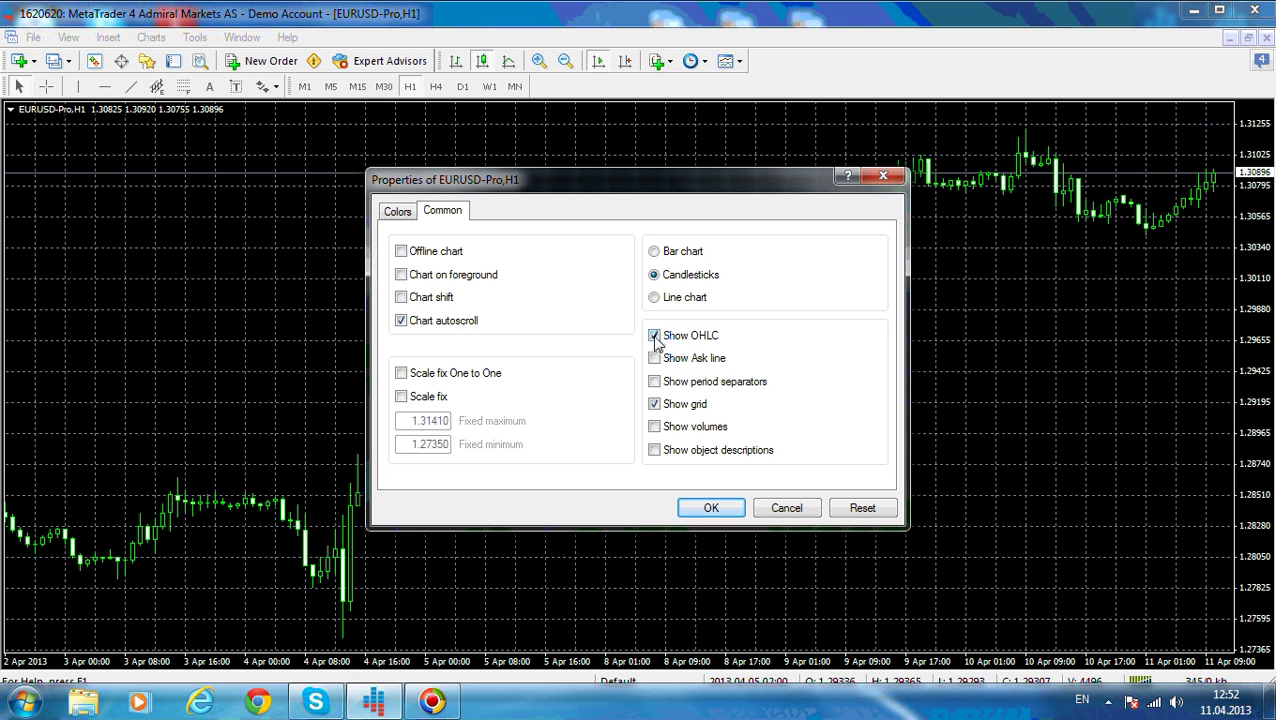
{"action": "left_click", "coordinate": [655, 337]}
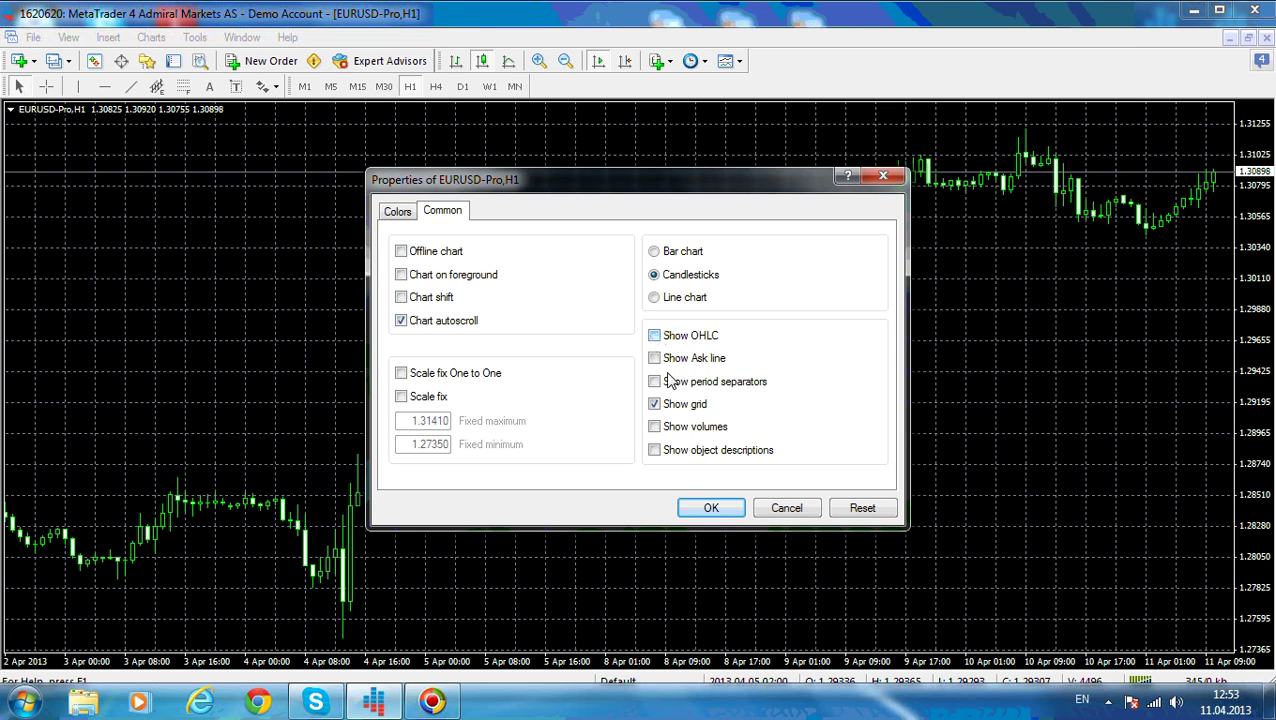
{"action": "left_click", "coordinate": [655, 407]}
{"action": "left_click", "coordinate": [655, 406]}
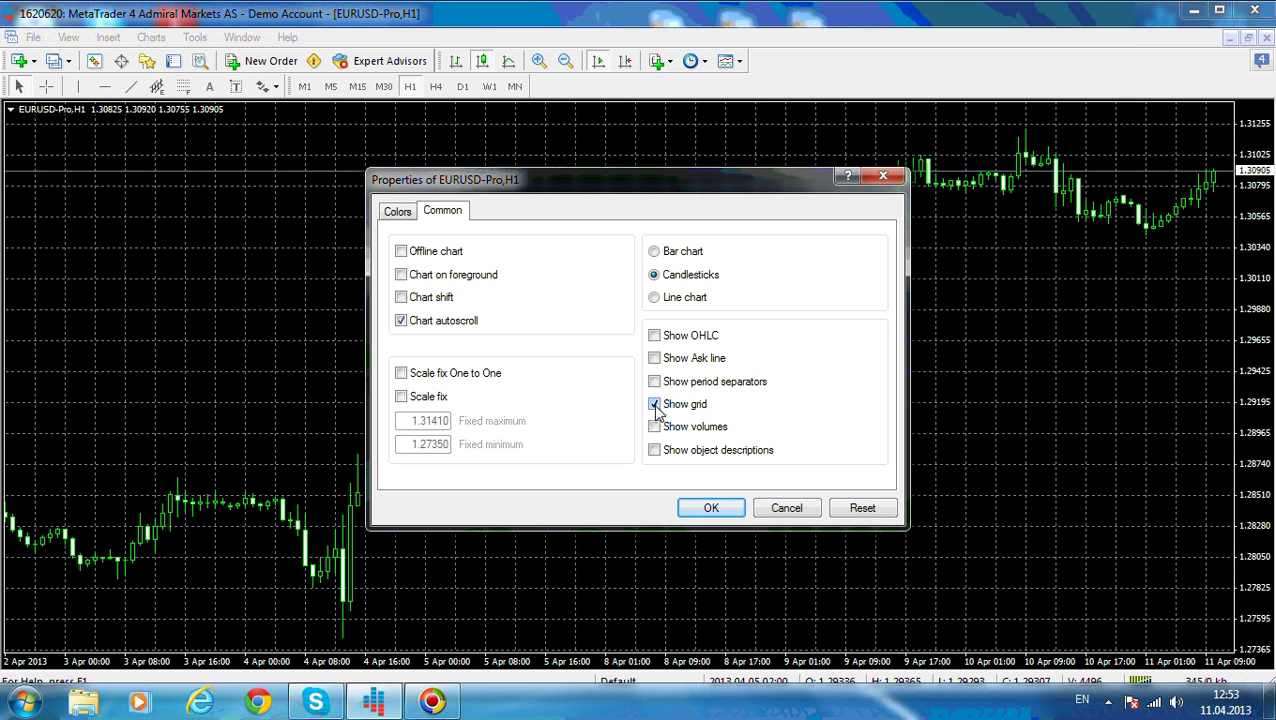
{"action": "left_click", "coordinate": [655, 406]}
{"action": "left_click", "coordinate": [401, 321]}
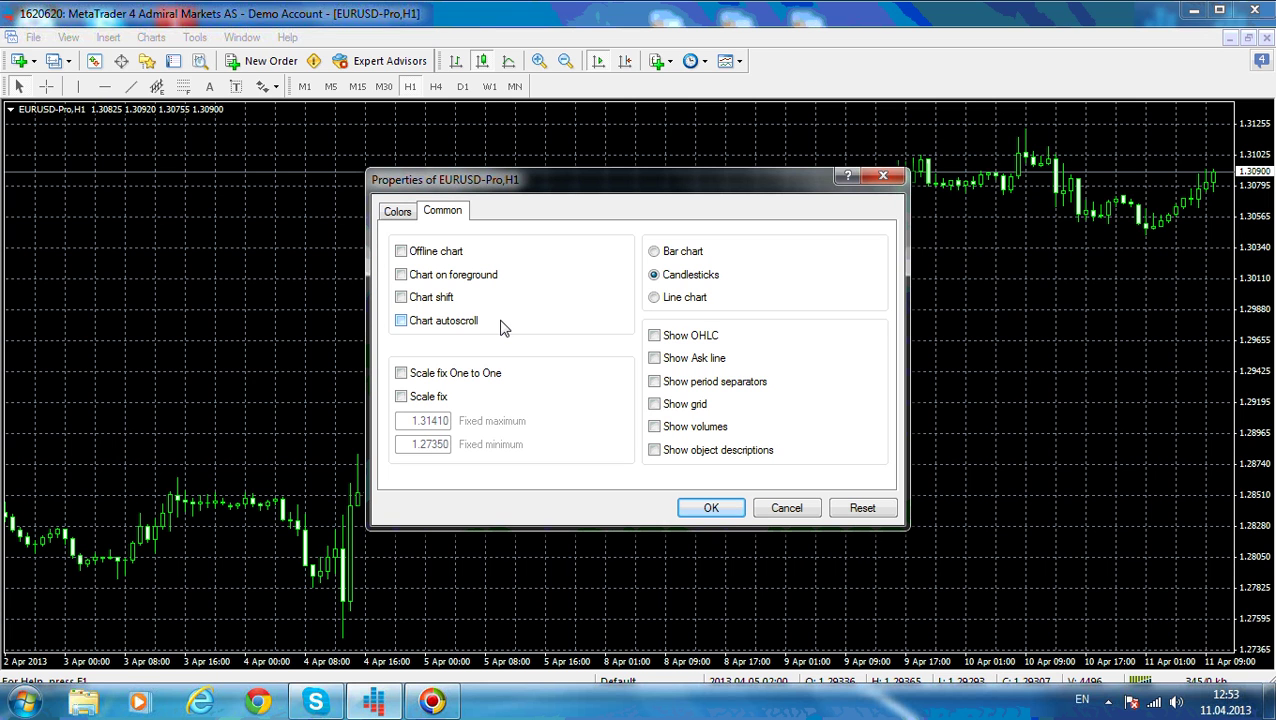
- Enable Chart shift, keep Chart autoscroll off, and apply the properties with OK
{"action": "left_click", "coordinate": [430, 296]}
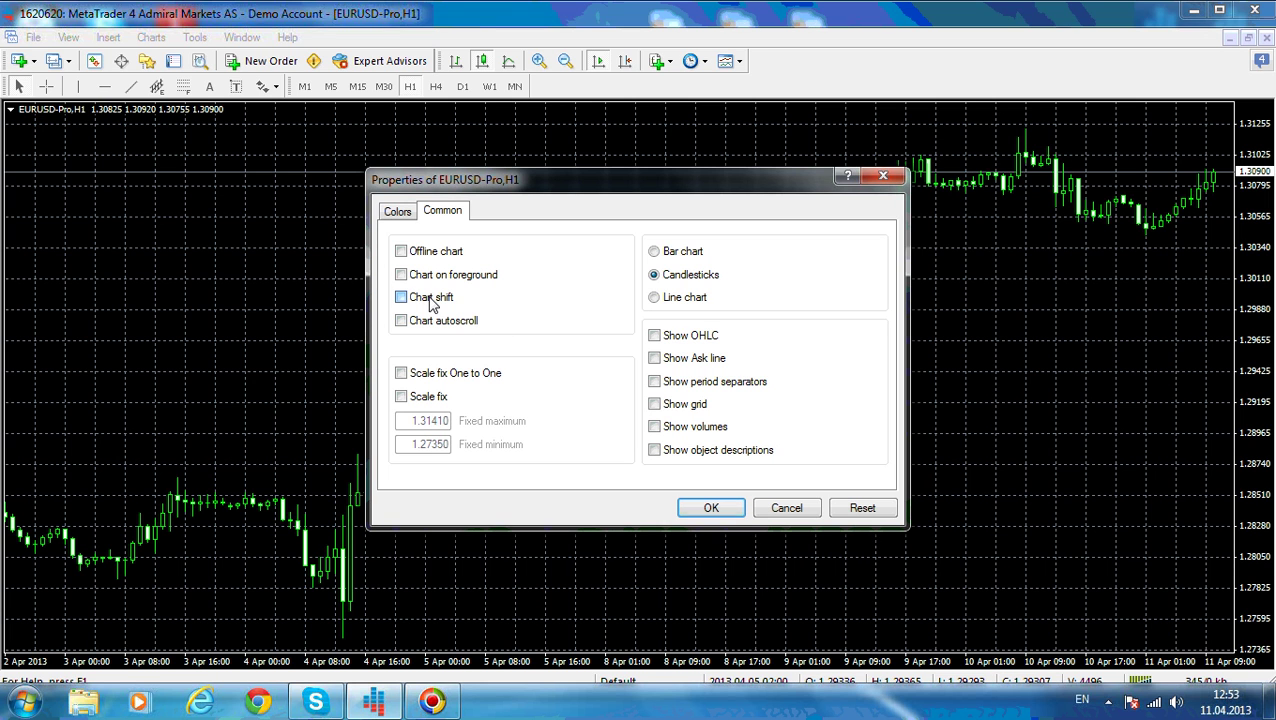
{"action": "left_click", "coordinate": [427, 330]}
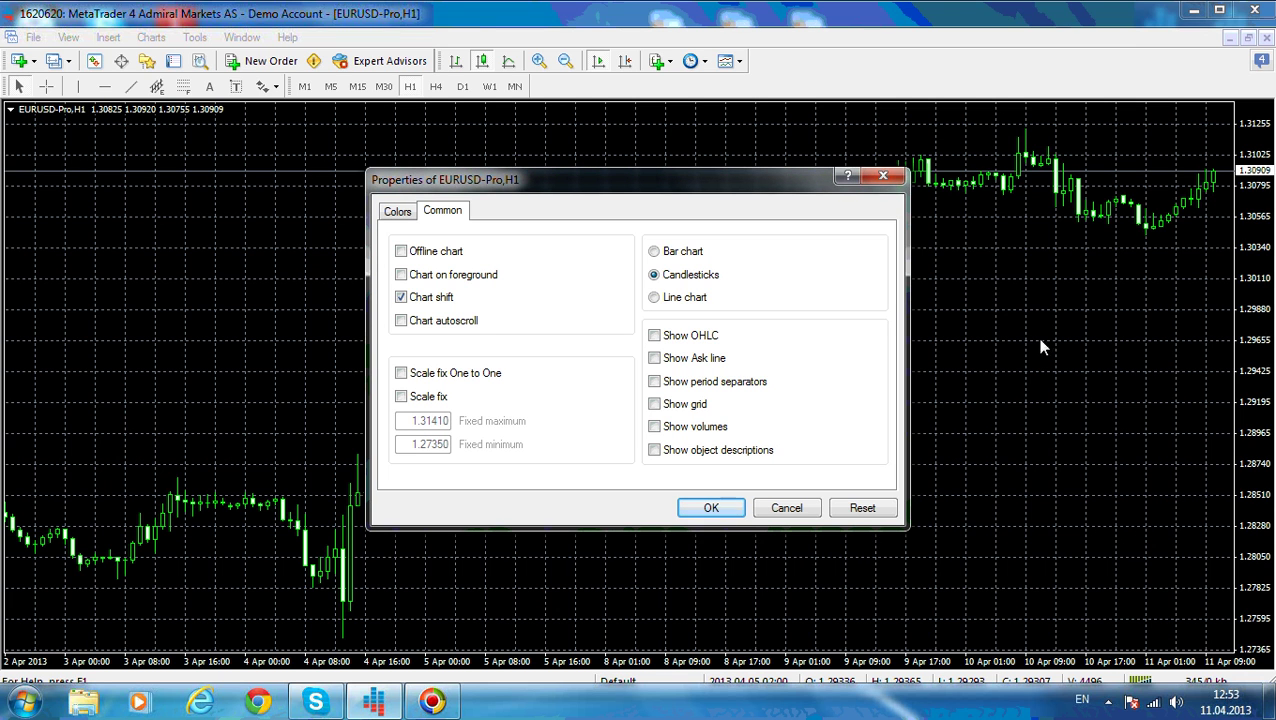
{"action": "left_click", "coordinate": [700, 508]}
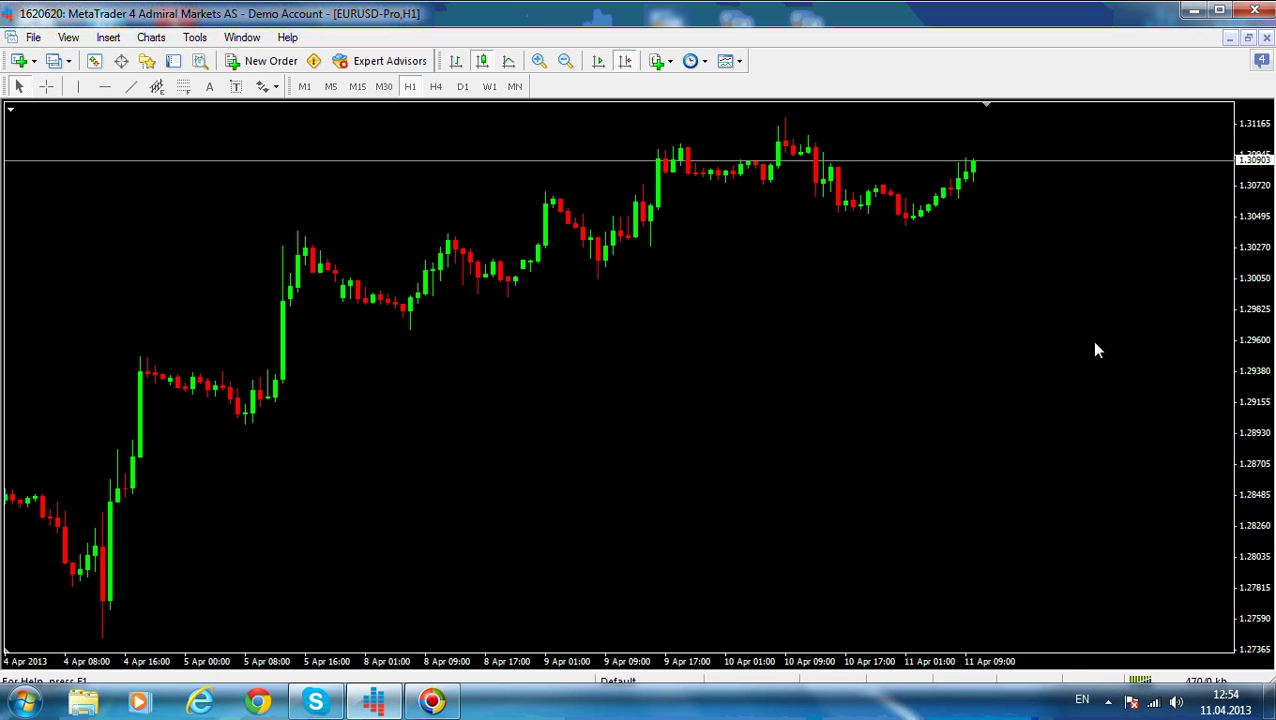
- Drag the EURUSD chart sideways so its time axis starts at 3 Apr 2013
{"action": "left_click_drag", "start_coordinate": [392, 424], "coordinate": [229, 410]}
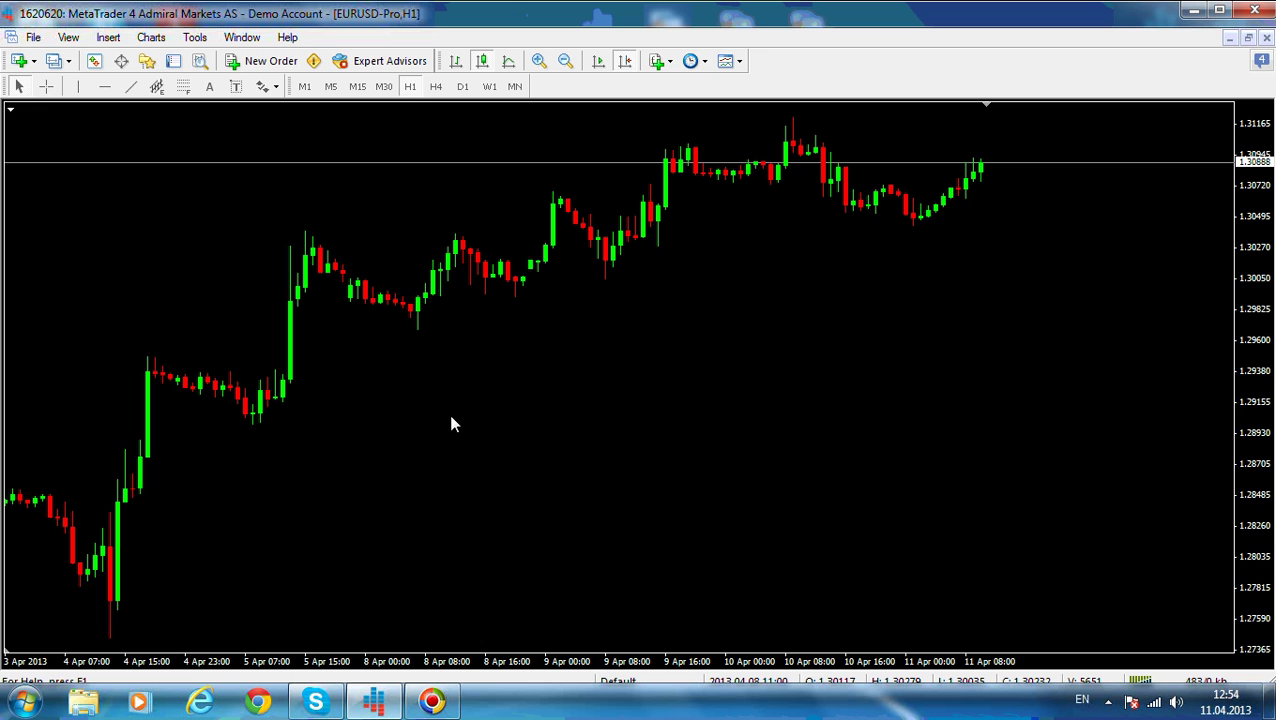
- Save the chart's current settings as a template file called 'our template'
{"action": "right_click", "coordinate": [444, 317]}
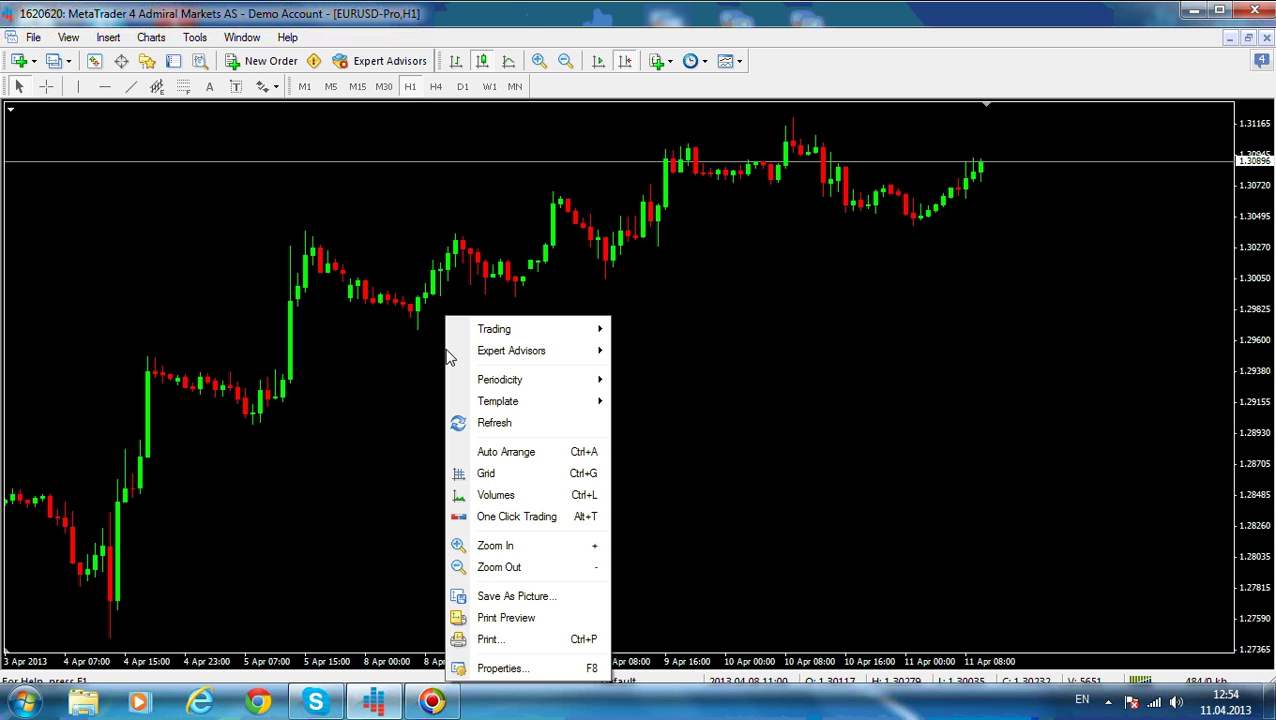
{"action": "mouse_move", "coordinate": [557, 410]}
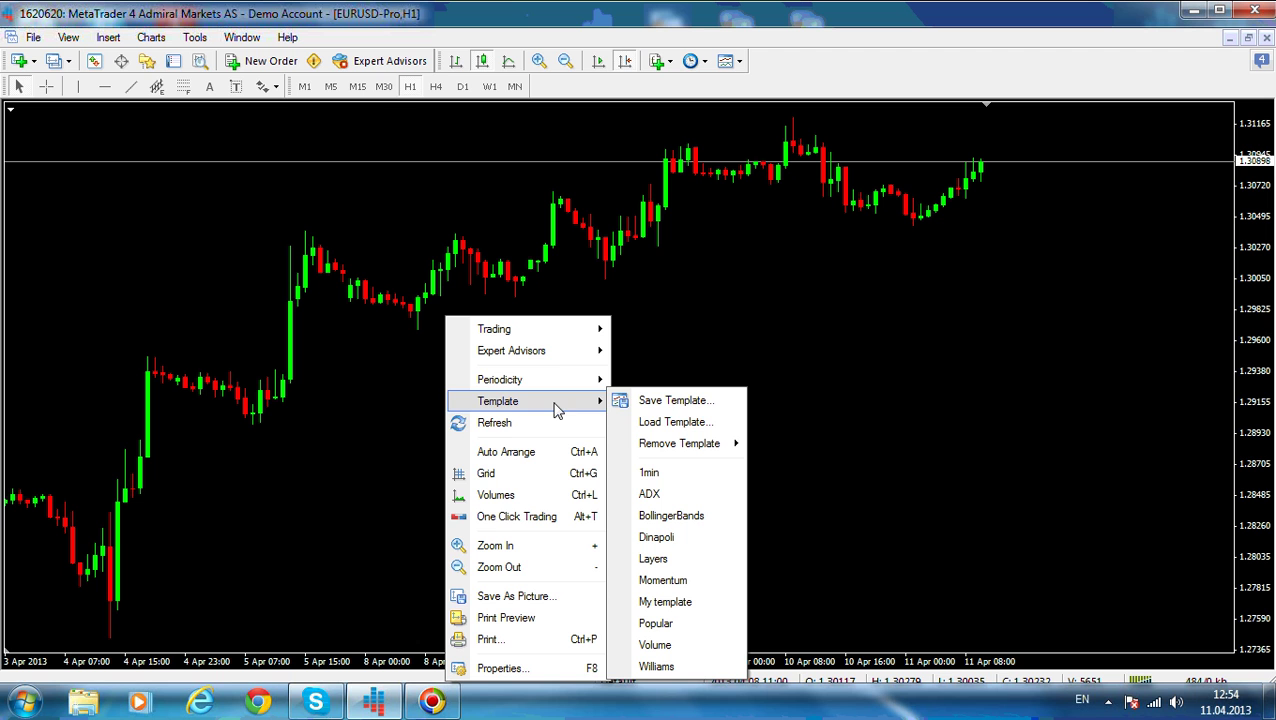
{"action": "left_click", "coordinate": [716, 401]}
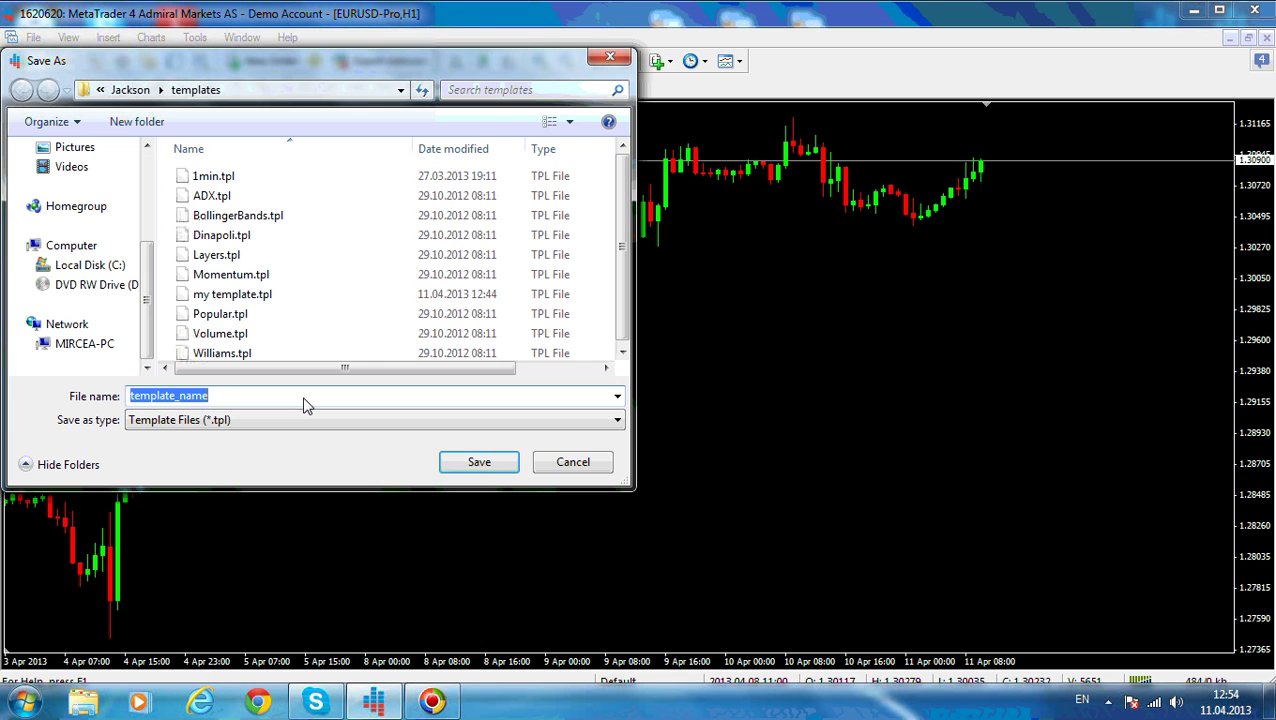
{"action": "type", "text": "our "}
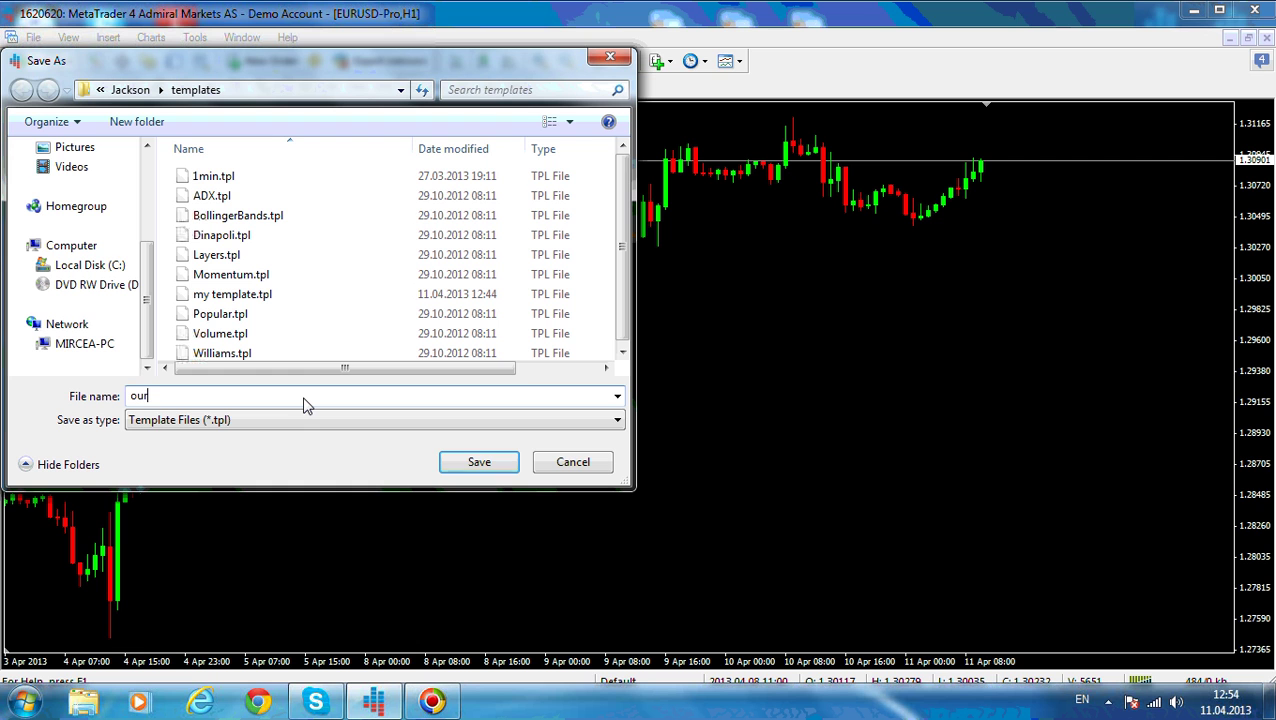
{"action": "type", "text": "template"}
{"action": "left_click", "coordinate": [478, 461]}
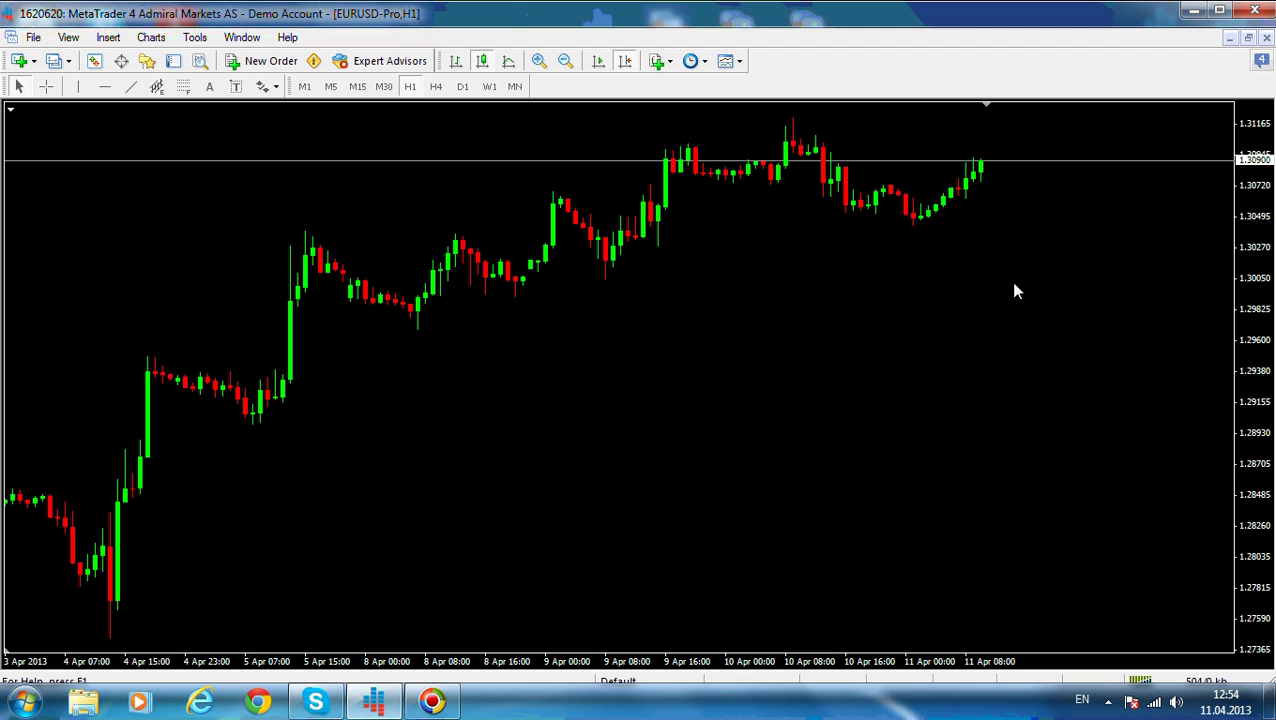
- Open a new EURUSD-Pro chart and set it to the H4 timeframe
{"action": "left_click", "coordinate": [35, 38]}
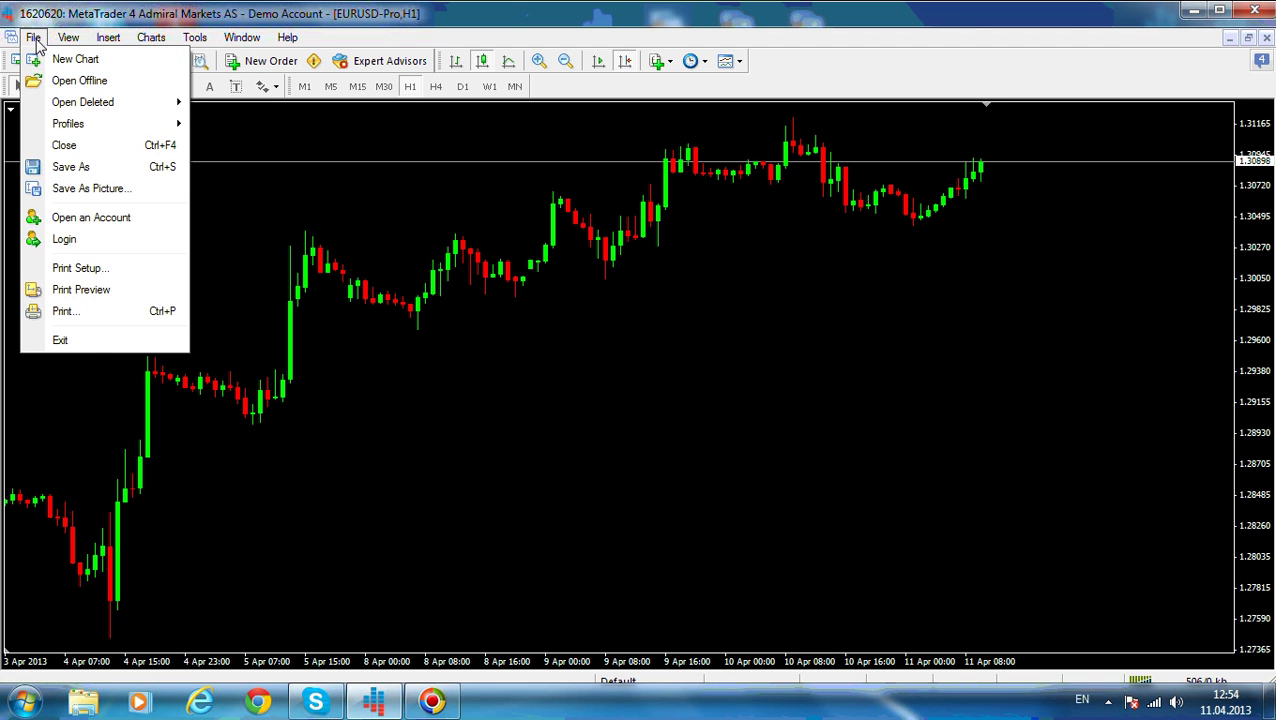
{"action": "left_click", "coordinate": [75, 64]}
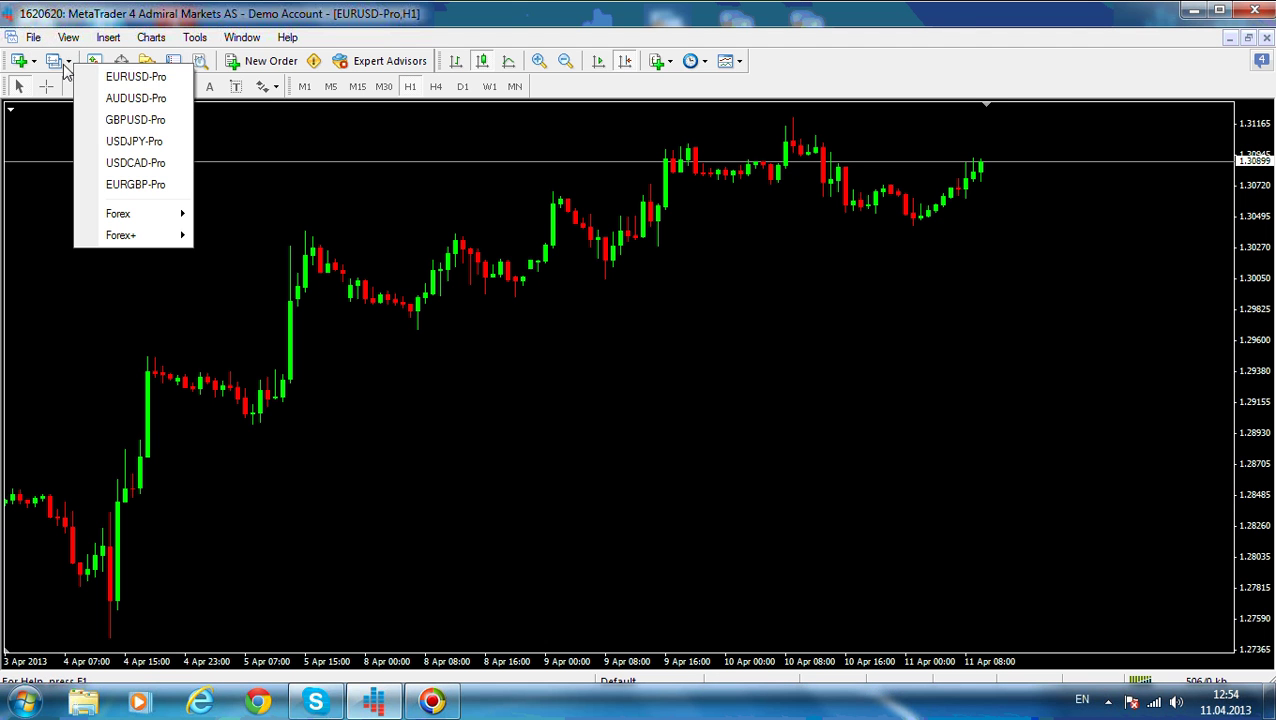
{"action": "left_click", "coordinate": [132, 80]}
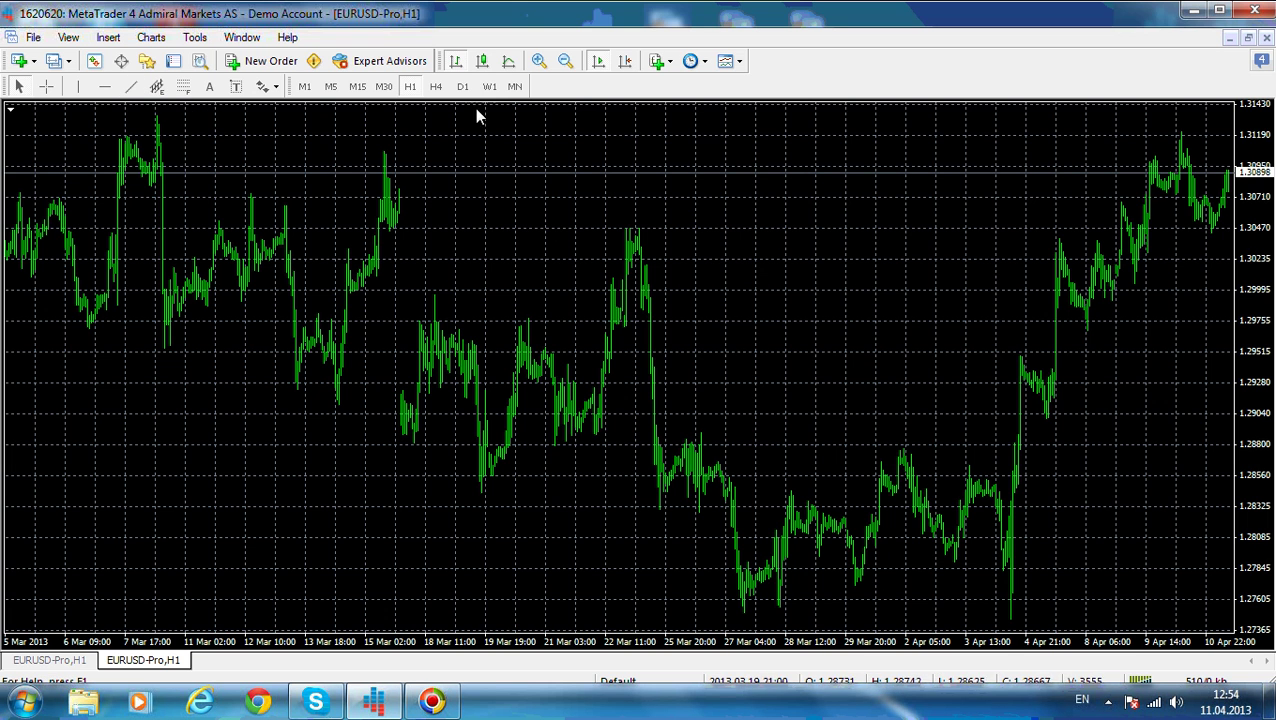
{"action": "left_click", "coordinate": [35, 664]}
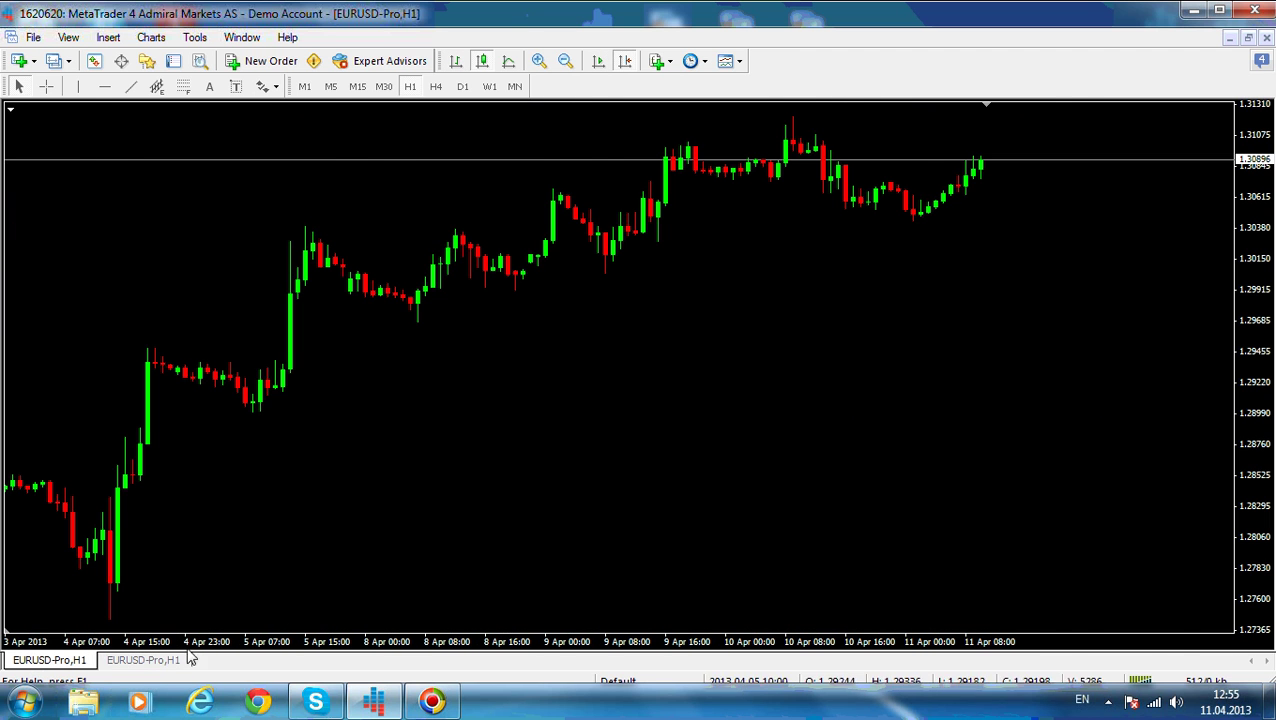
{"action": "left_click", "coordinate": [148, 664]}
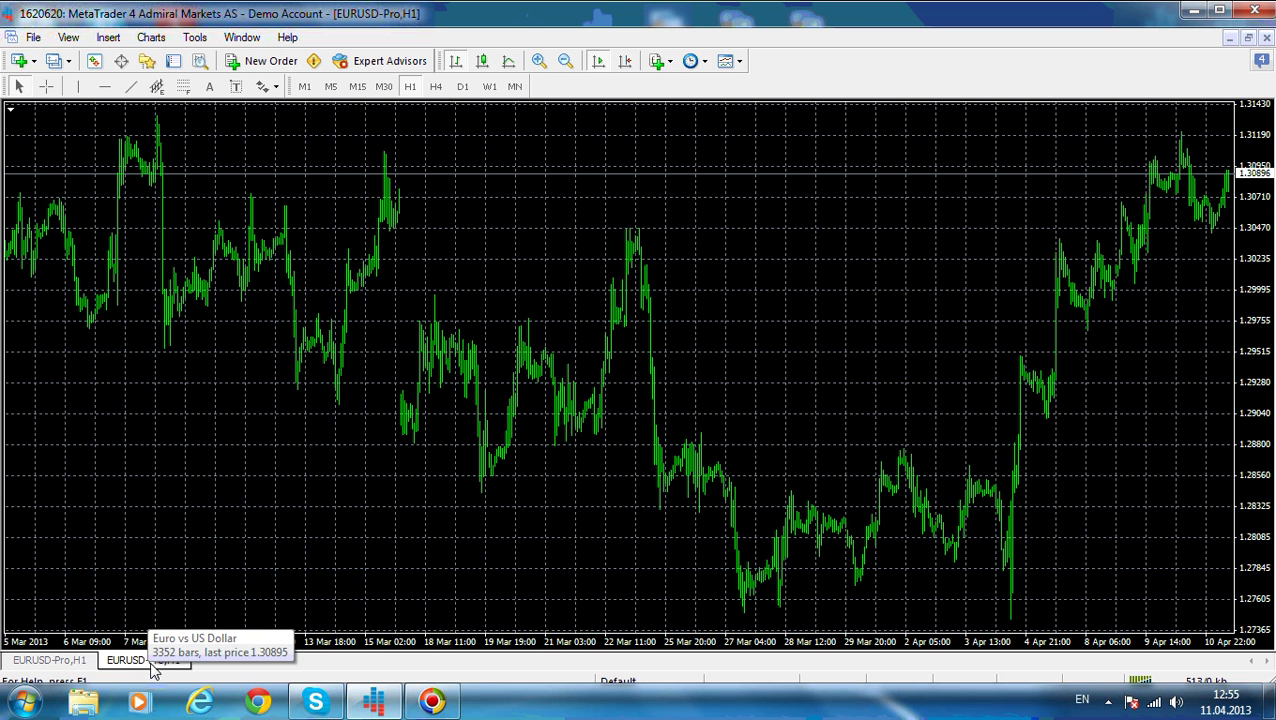
{"action": "left_click", "coordinate": [436, 86]}
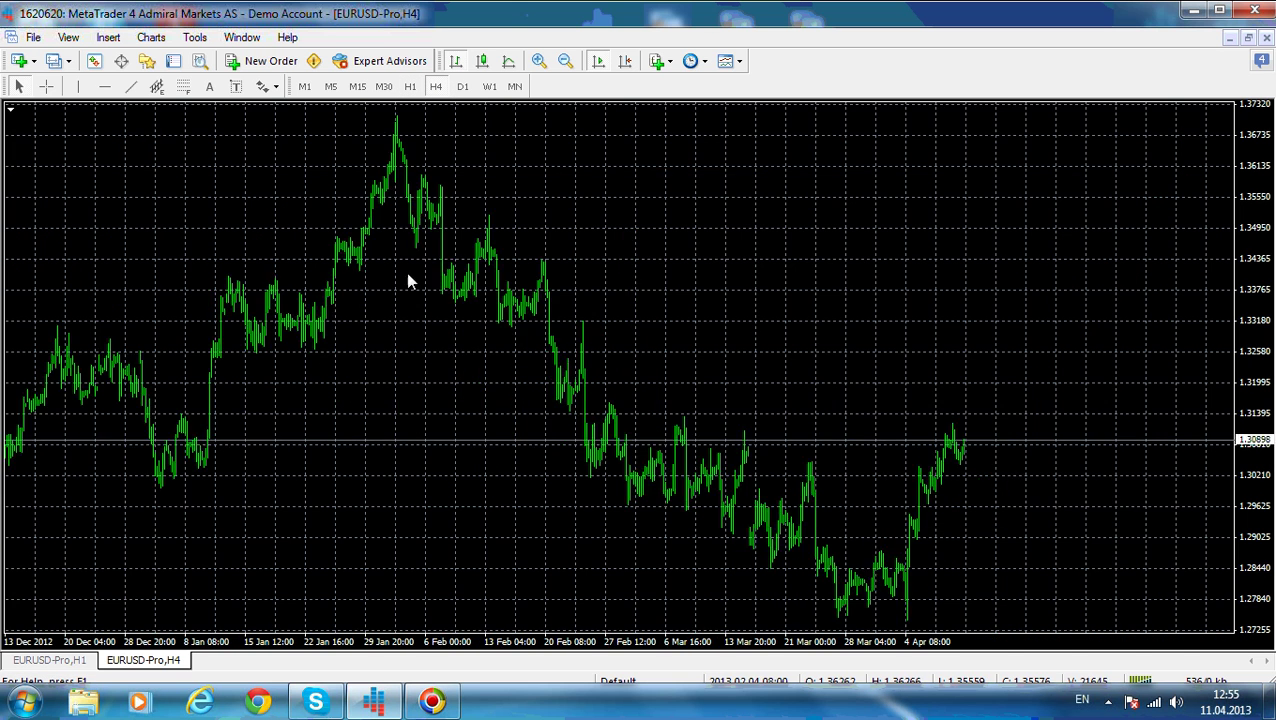
- Load ourtemplate.tpl onto the EURUSD-Pro H4 chart
{"action": "right_click", "coordinate": [355, 156]}
{"action": "mouse_move", "coordinate": [456, 245]}
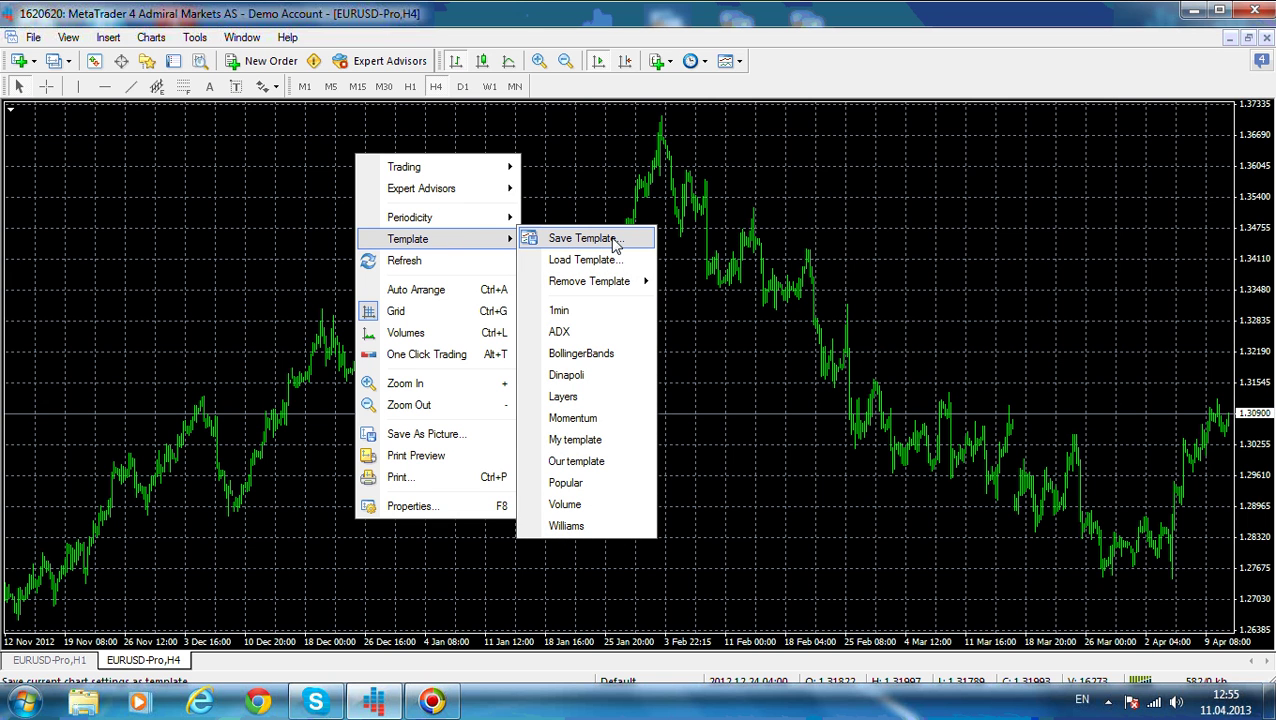
{"action": "left_click", "coordinate": [614, 262]}
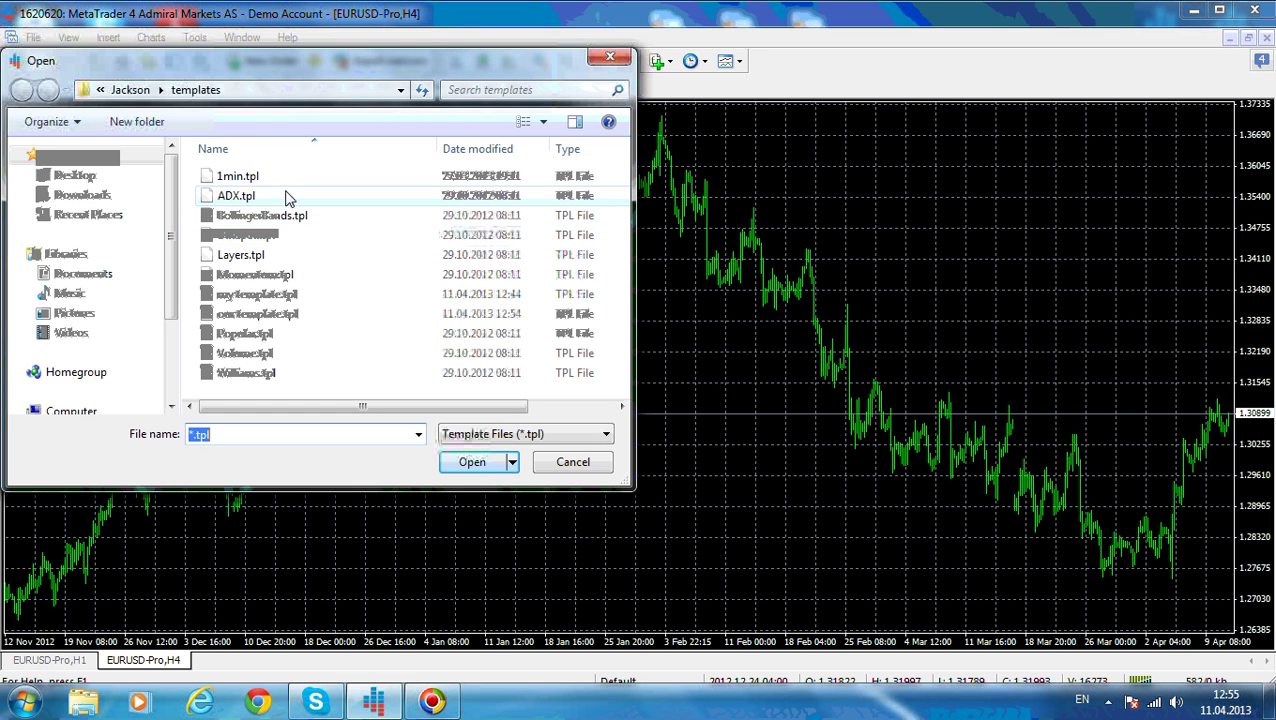
{"action": "double_click", "coordinate": [275, 314]}
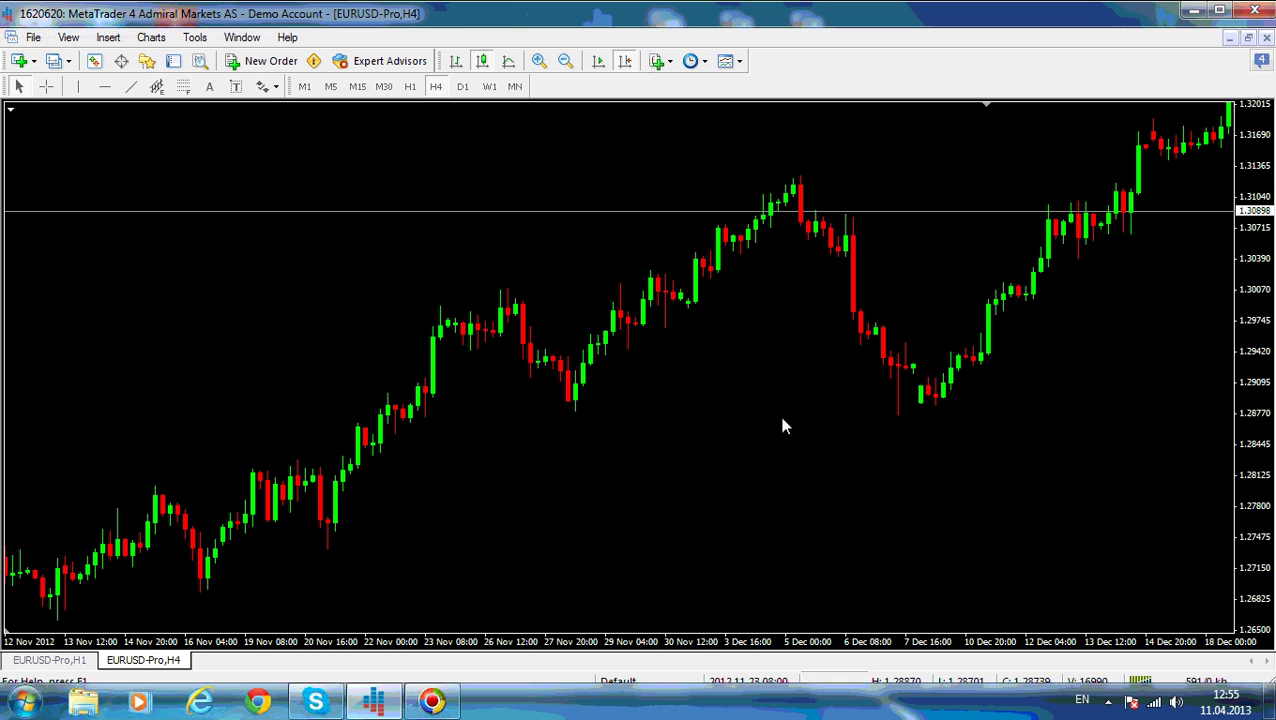
- Jump to the latest H4 bars and stretch the price scale for taller candles
{"action": "left_click_drag", "start_coordinate": [1195, 319], "coordinate": [922, 335]}
{"action": "key", "text": "End"}
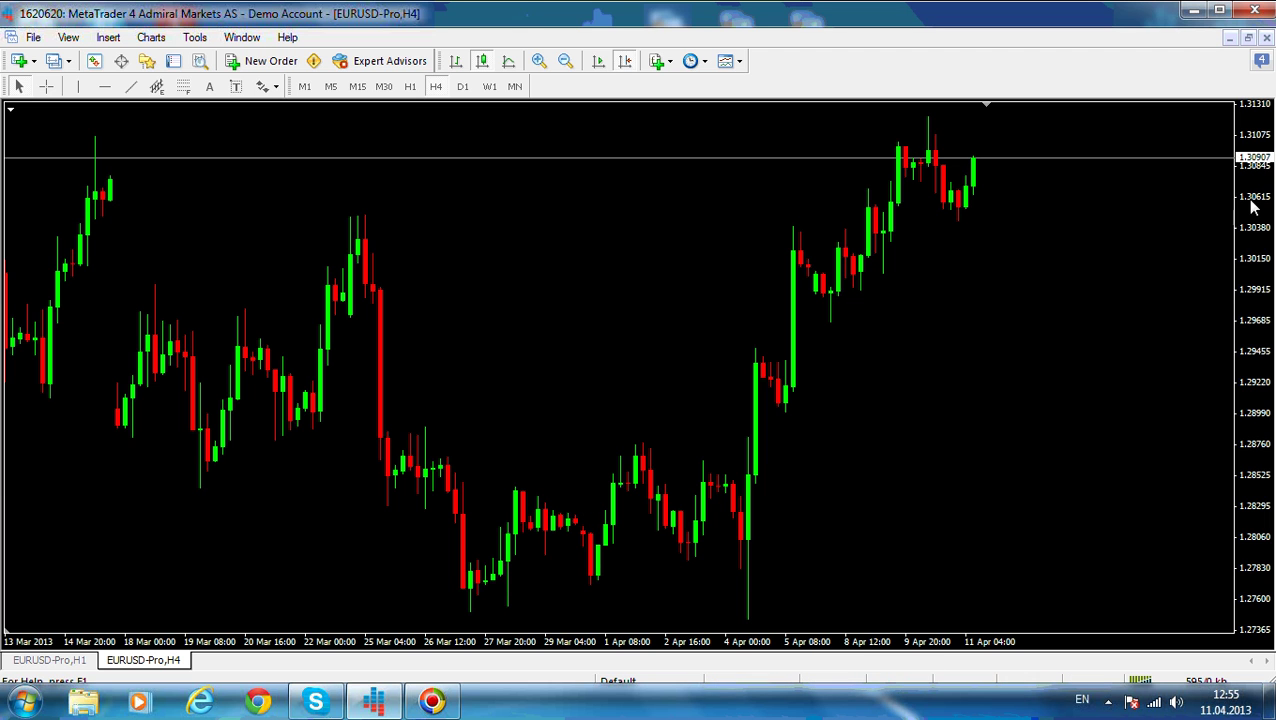
{"action": "left_click_drag", "start_coordinate": [1262, 185], "coordinate": [1259, 393]}
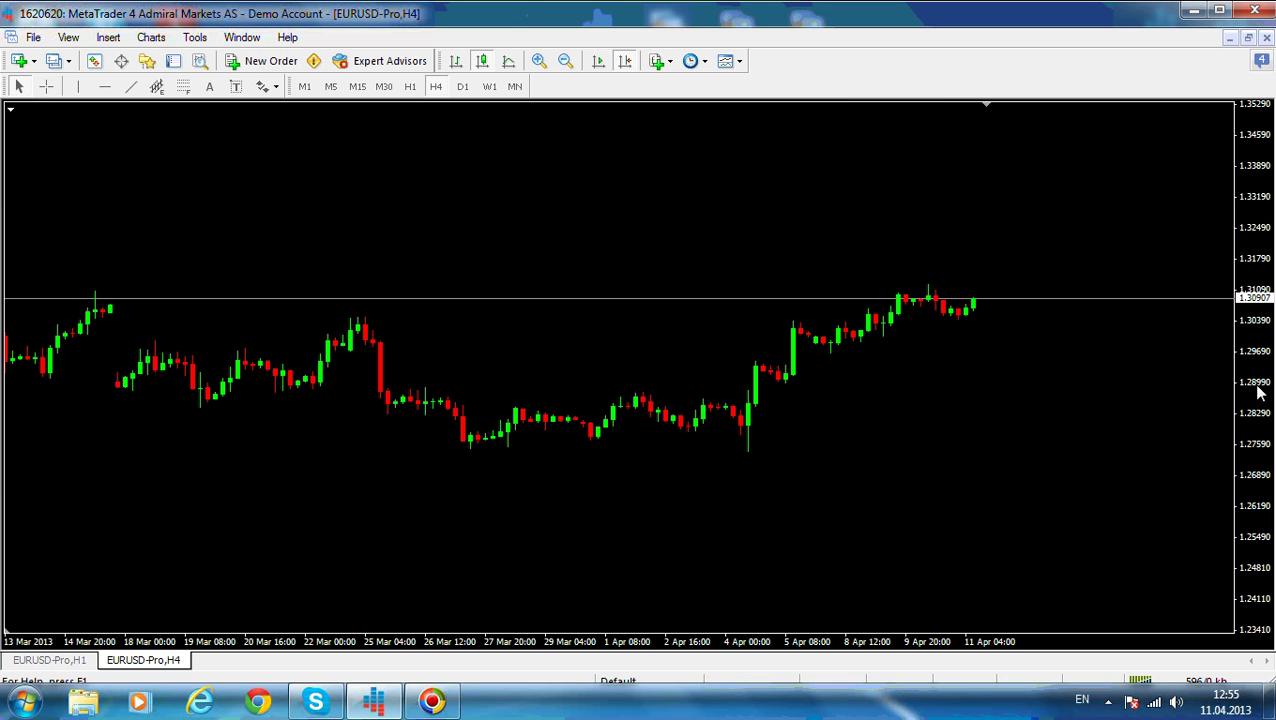
{"action": "left_click_drag", "start_coordinate": [1262, 480], "coordinate": [1260, 314]}
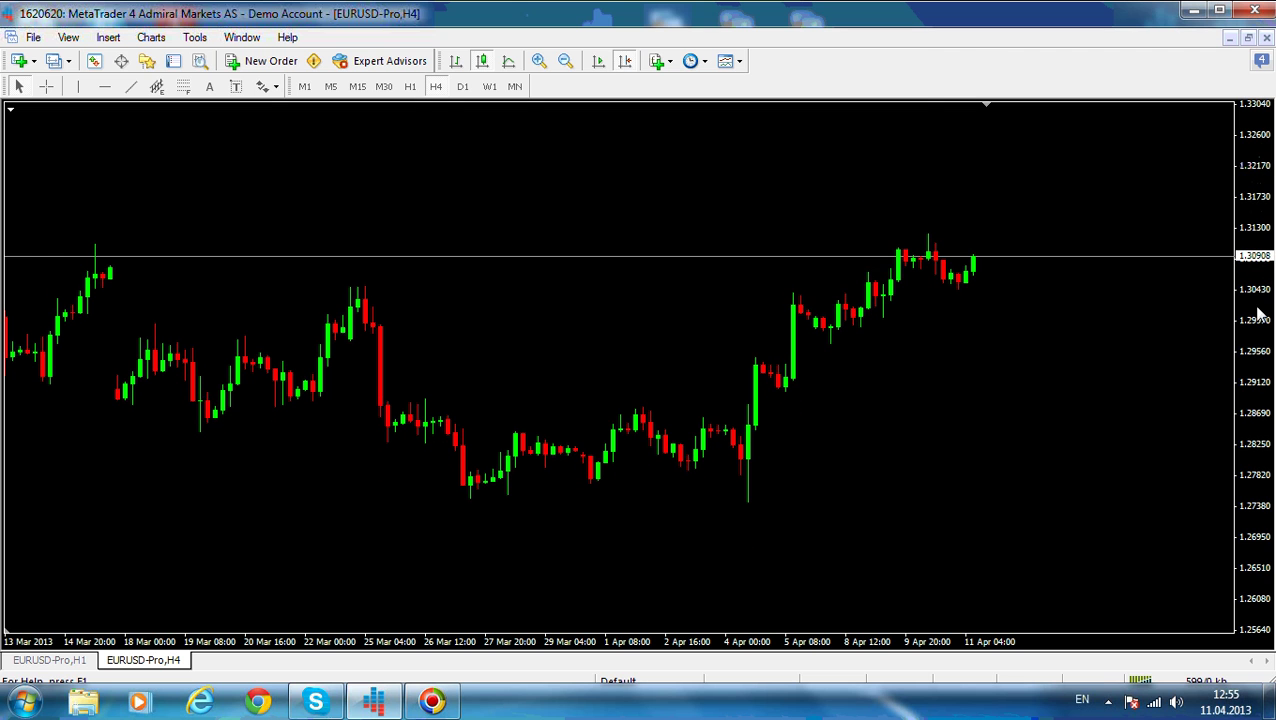
{"action": "left_click_drag", "start_coordinate": [1258, 405], "coordinate": [1266, 342]}
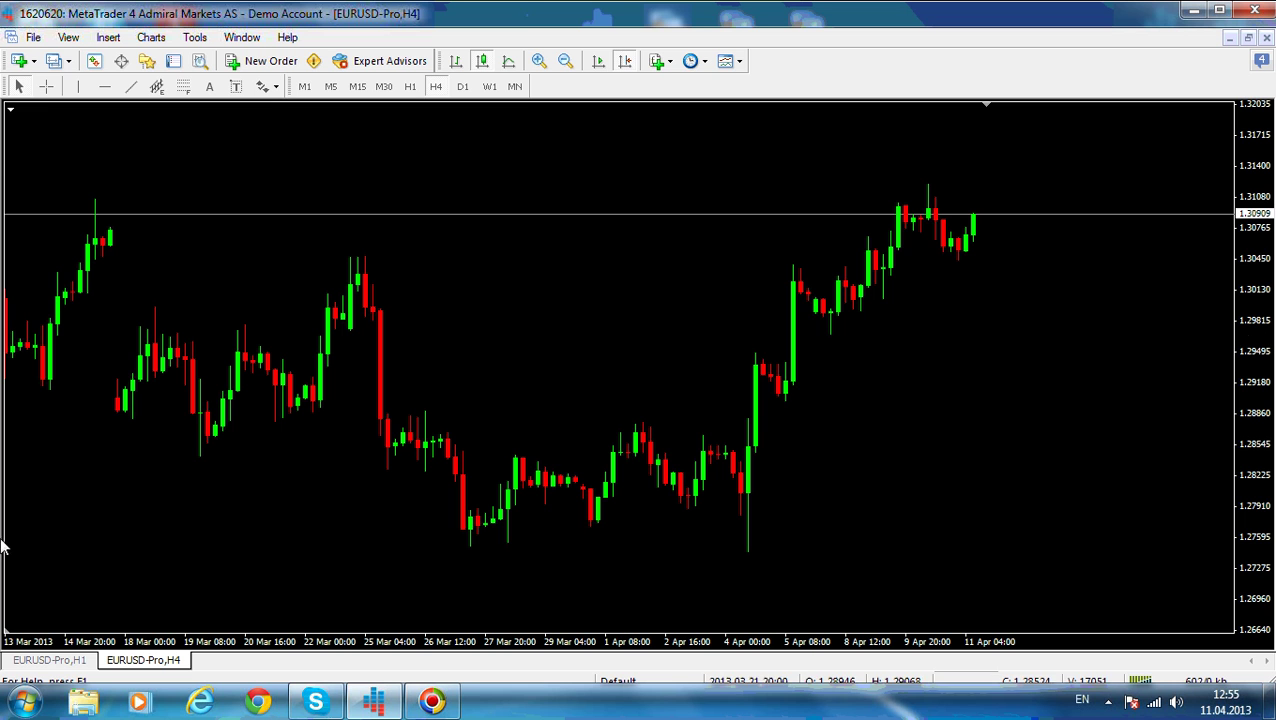
{"action": "left_click", "coordinate": [62, 664]}
{"action": "left_click", "coordinate": [148, 664]}
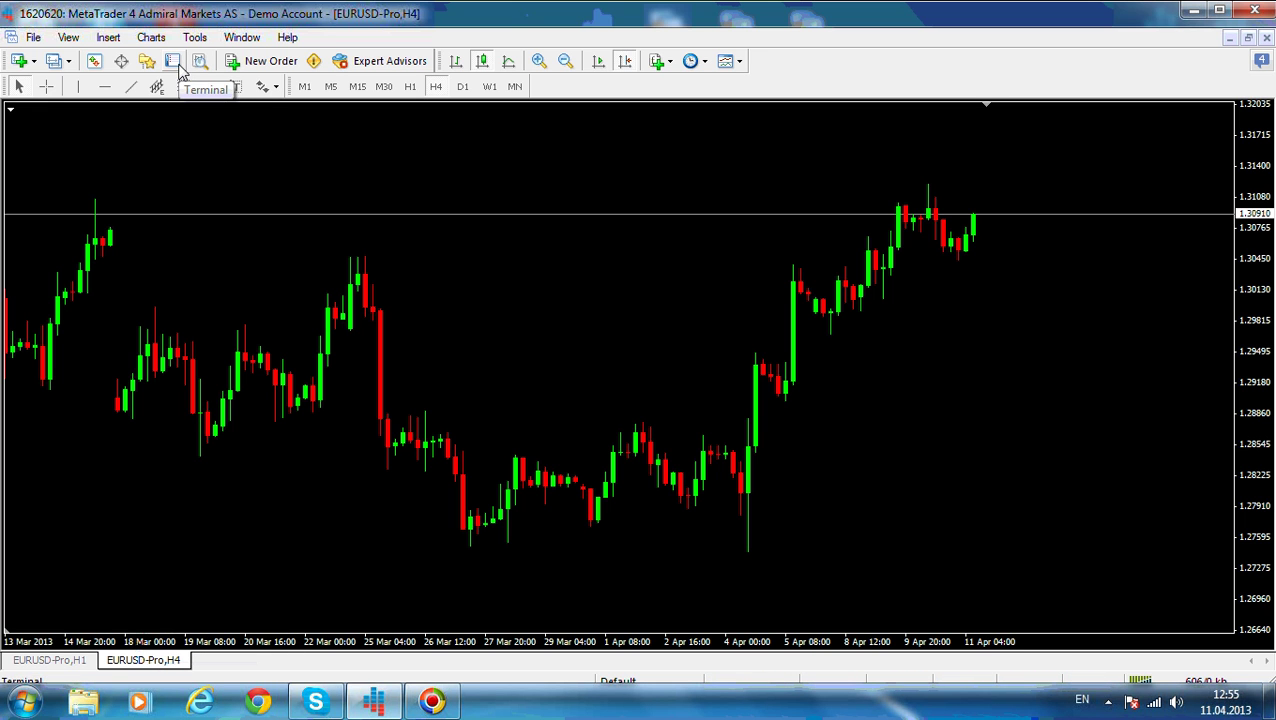
- Open Market Watch, select the AUDUSD, GBPUSD, USDJPY and EURUSD quotes, and nudge it right
{"action": "left_click", "coordinate": [96, 61]}
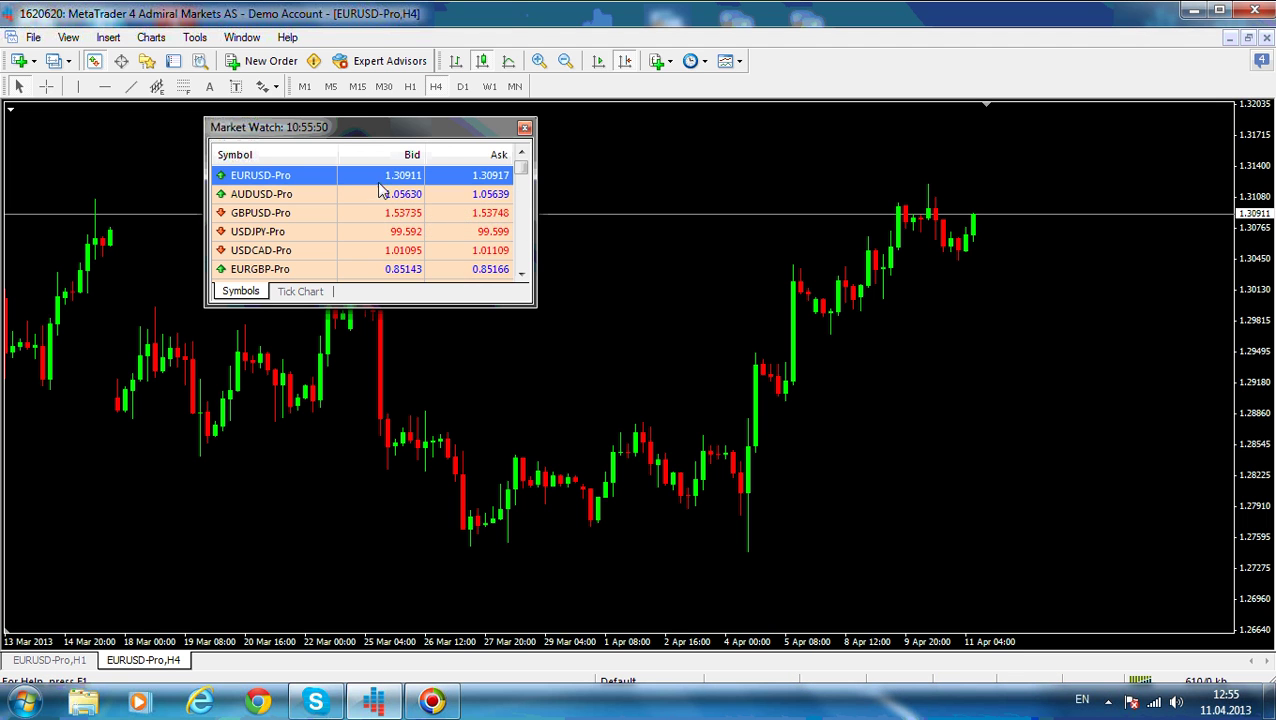
{"action": "mouse_move", "coordinate": [380, 200]}
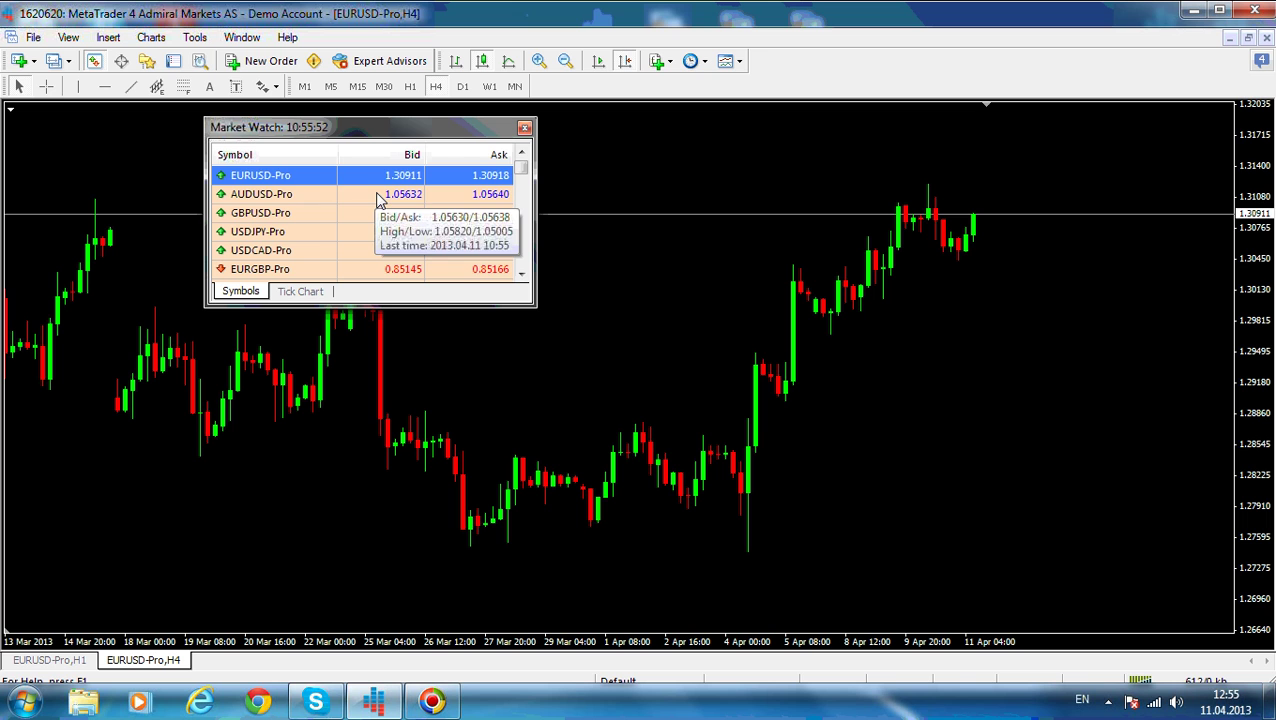
{"action": "left_click", "coordinate": [376, 203]}
{"action": "left_click", "coordinate": [333, 218]}
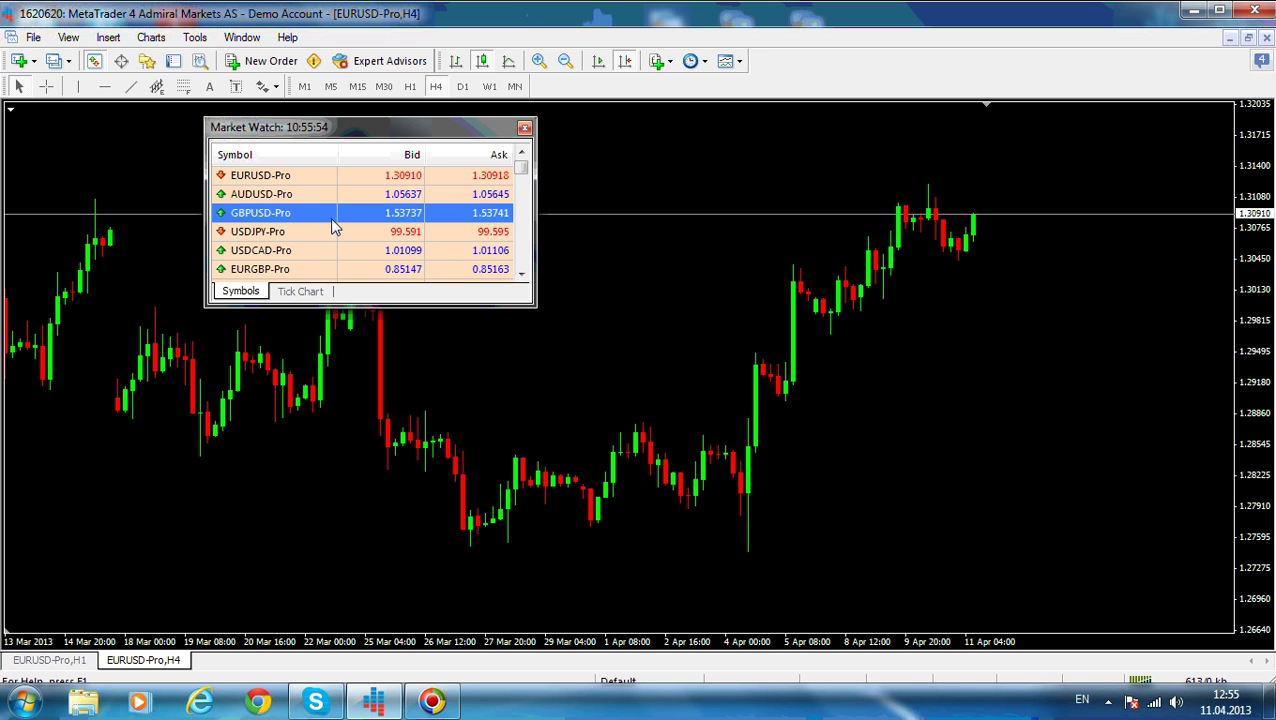
{"action": "left_click", "coordinate": [331, 227]}
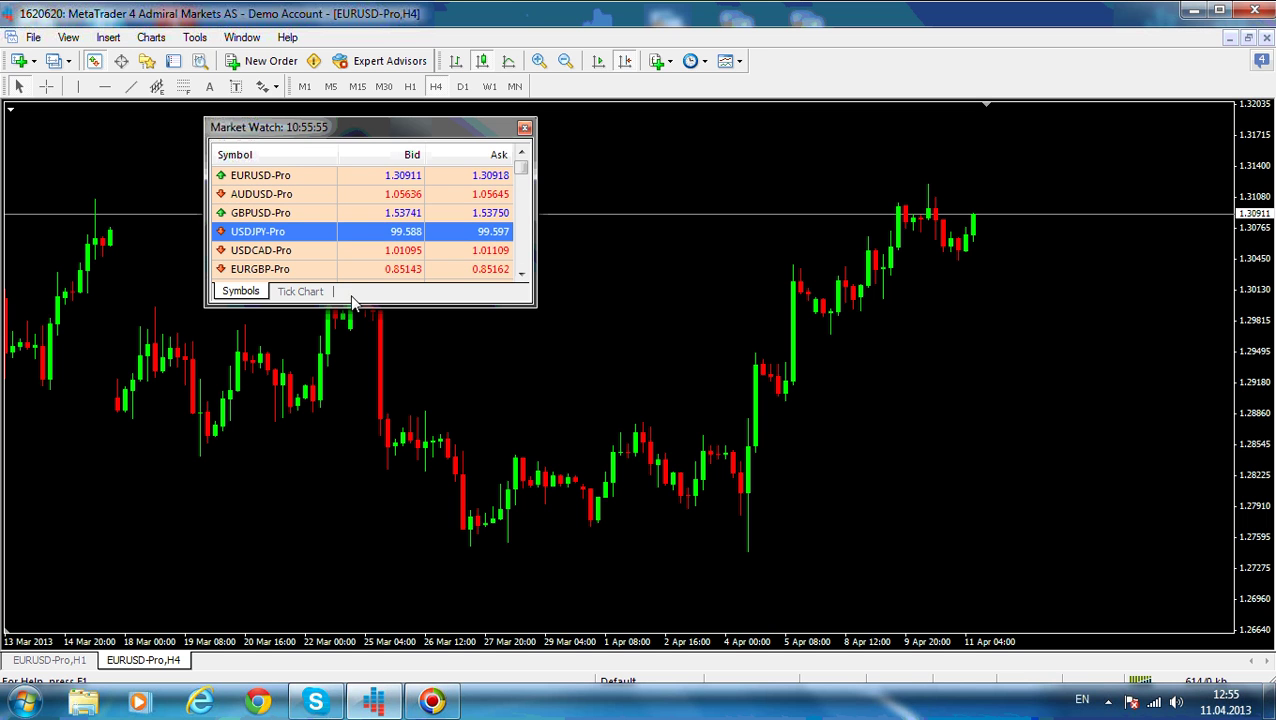
{"action": "left_click", "coordinate": [398, 177]}
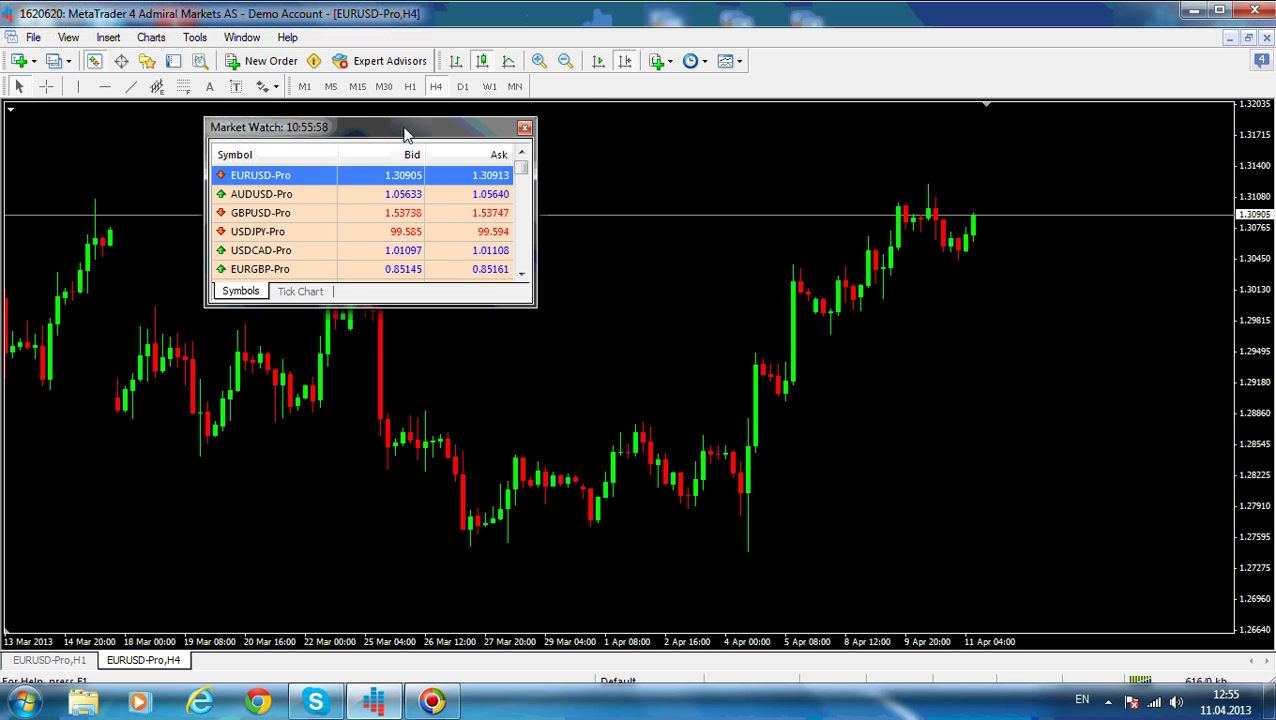
{"action": "left_click_drag", "start_coordinate": [352, 135], "coordinate": [408, 130]}
{"action": "left_click", "coordinate": [48, 660]}
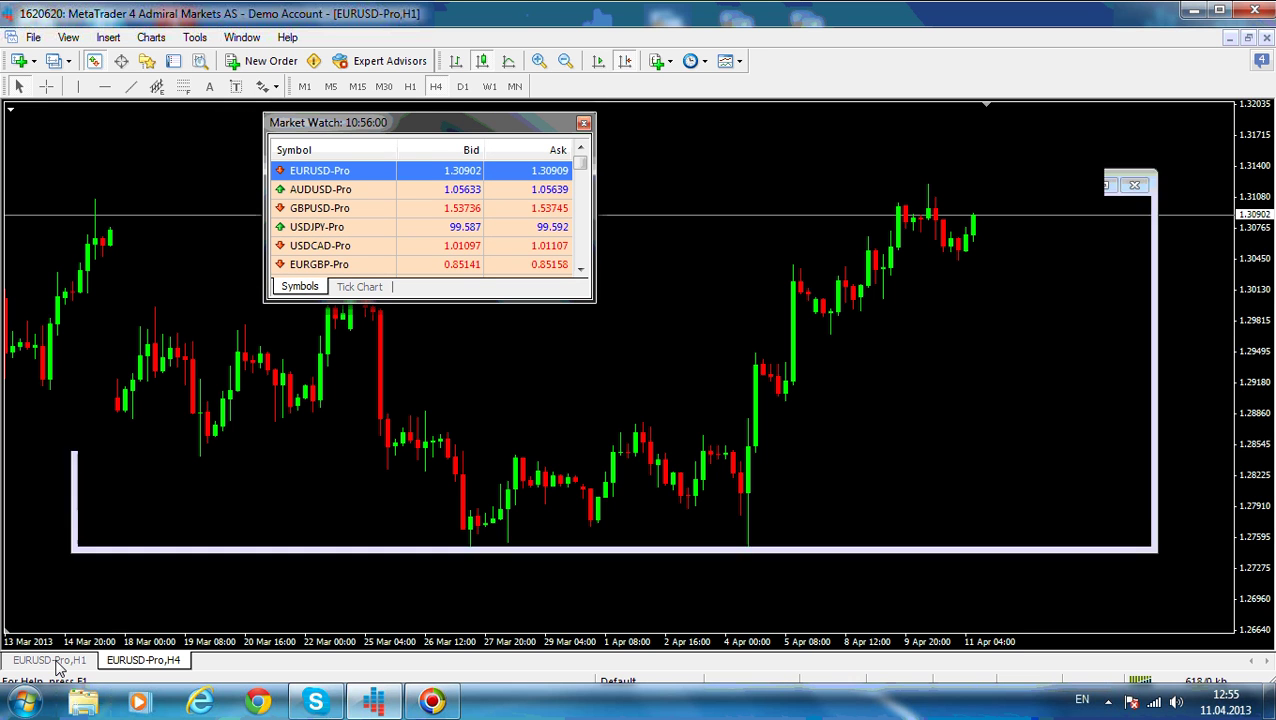
{"action": "left_click", "coordinate": [141, 662]}
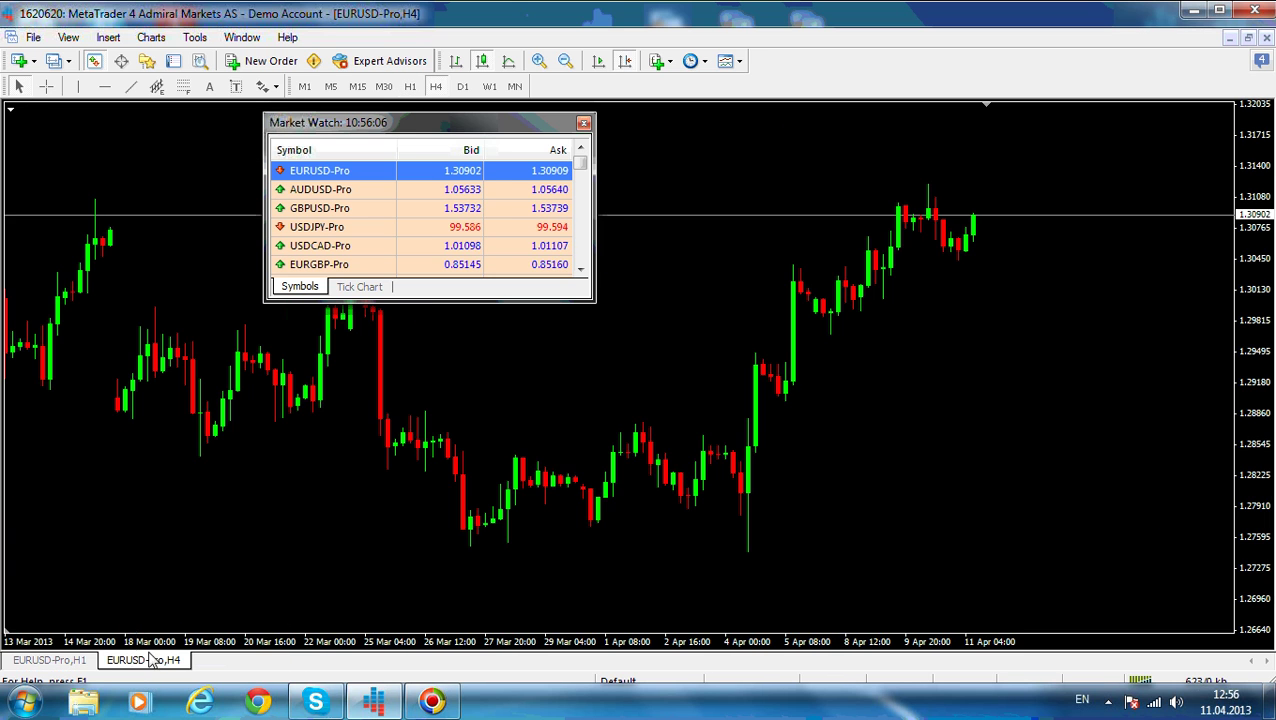
- Show the Data Window and read a H4 candle's date, time, open, high, low, close and volume
{"action": "left_click", "coordinate": [120, 62]}
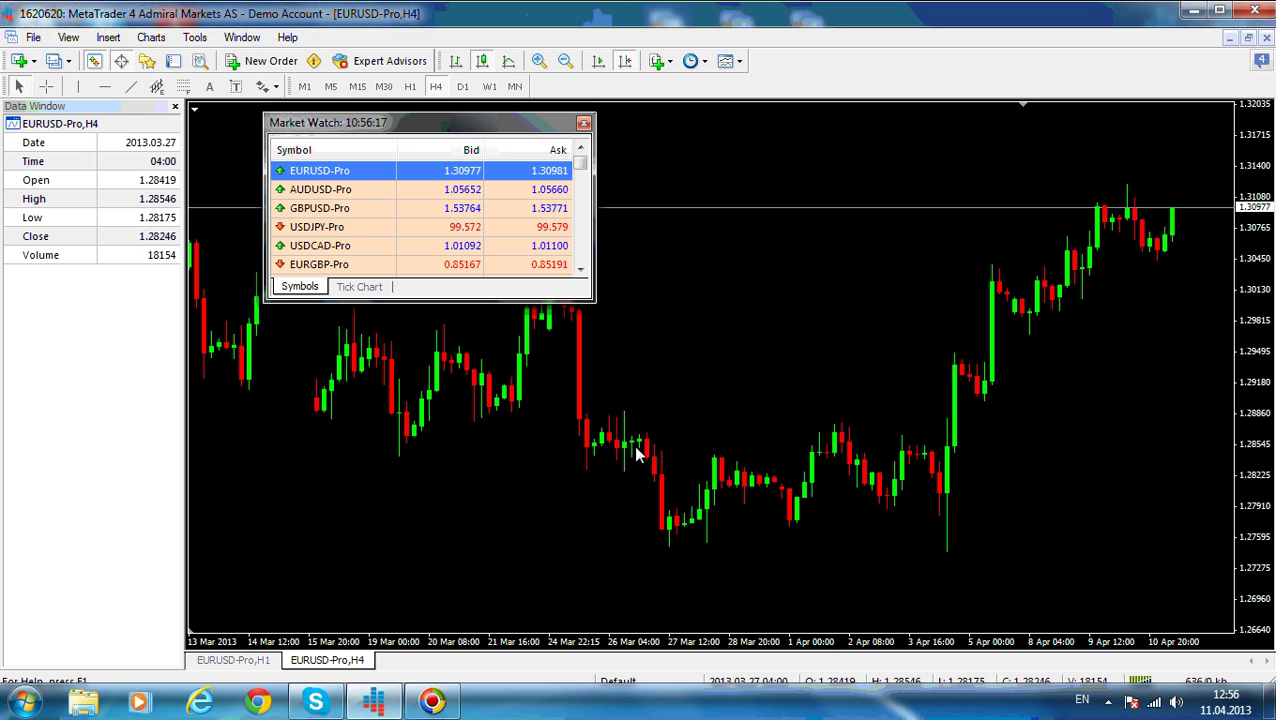
{"action": "mouse_move", "coordinate": [1150, 243]}
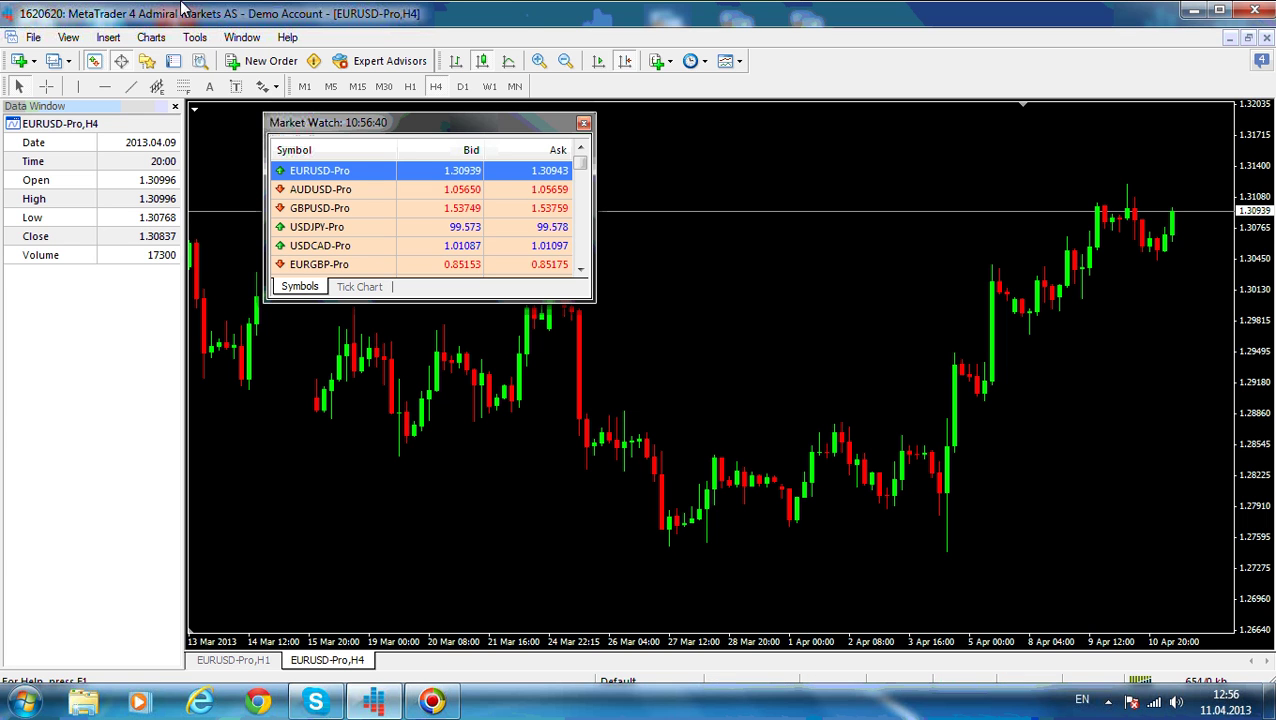
- Open another new EURUSD-Pro chart
{"action": "left_click", "coordinate": [34, 37]}
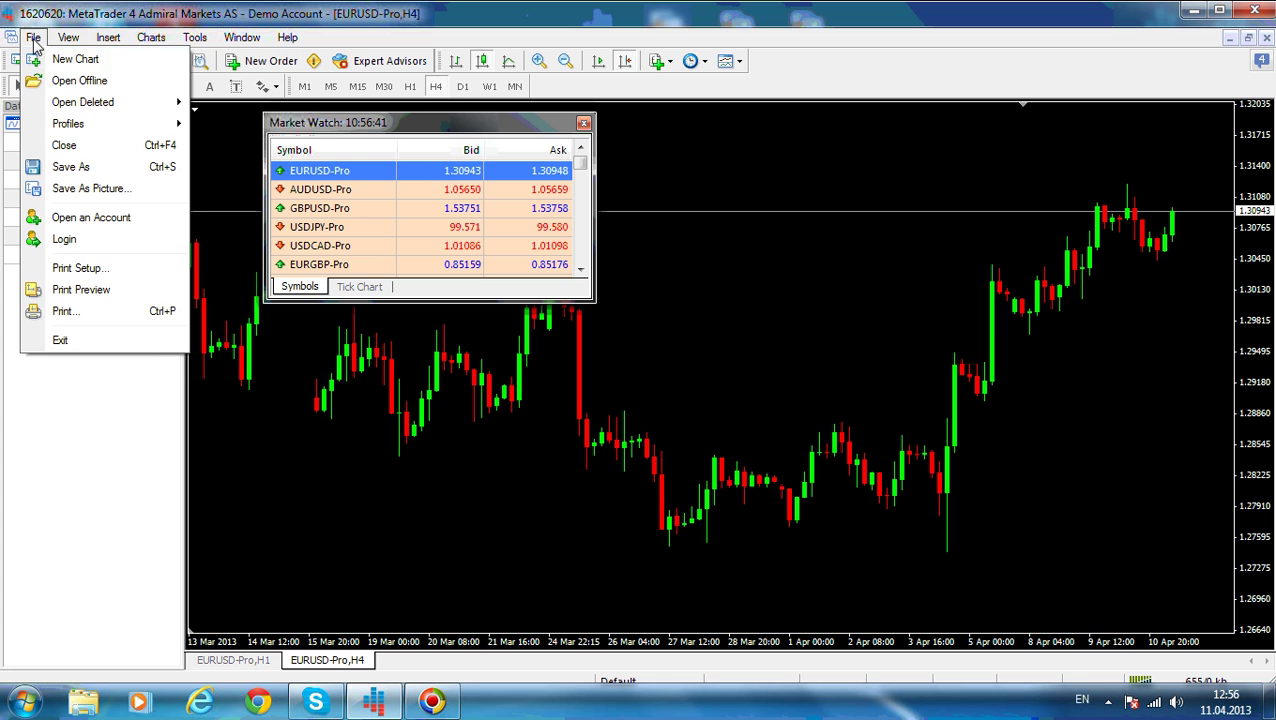
{"action": "left_click", "coordinate": [52, 58]}
{"action": "left_click", "coordinate": [123, 73]}
- Apply Our template to the EURUSD chart and switch it to the D1 timeframe
{"action": "right_click", "coordinate": [812, 197]}
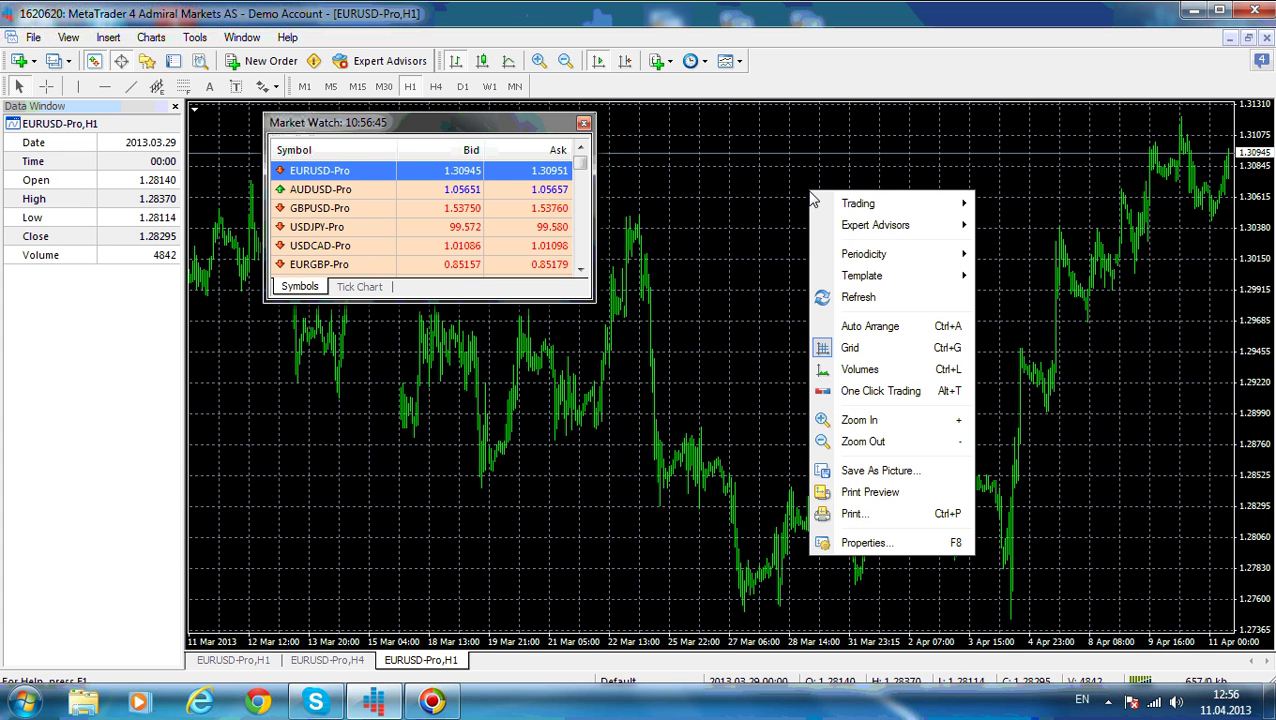
{"action": "mouse_move", "coordinate": [883, 276]}
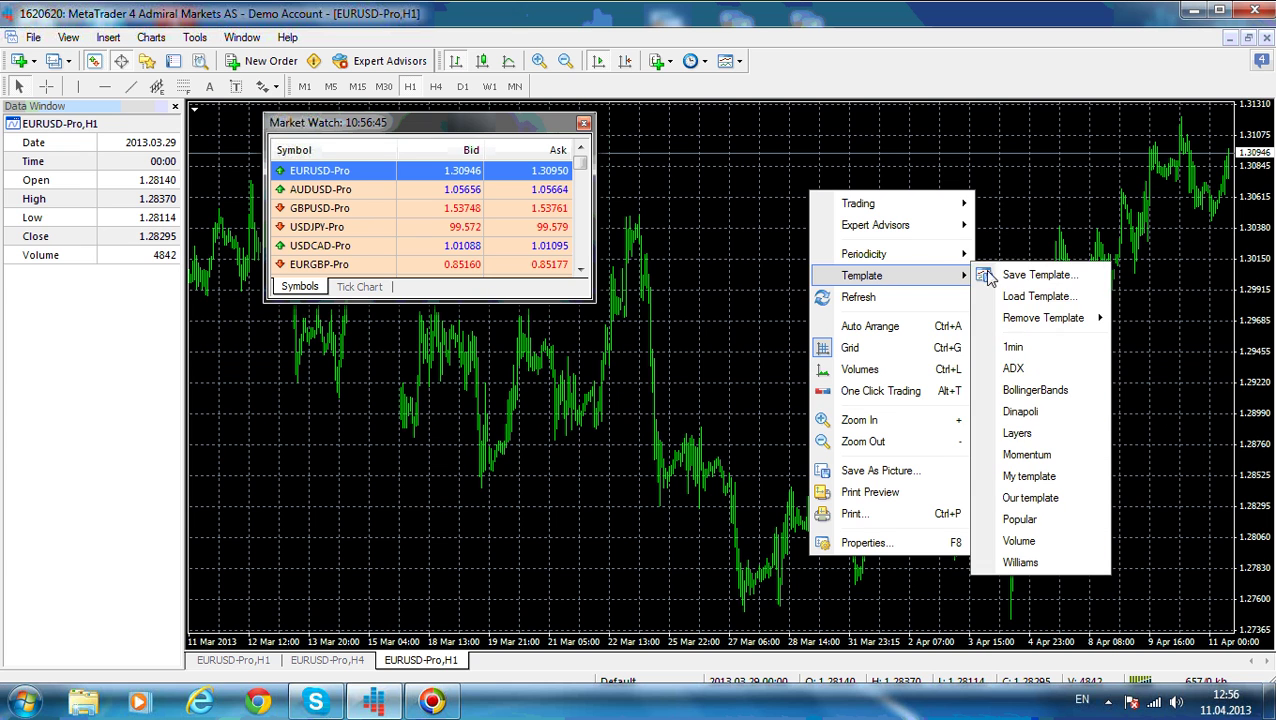
{"action": "left_click", "coordinate": [1064, 497]}
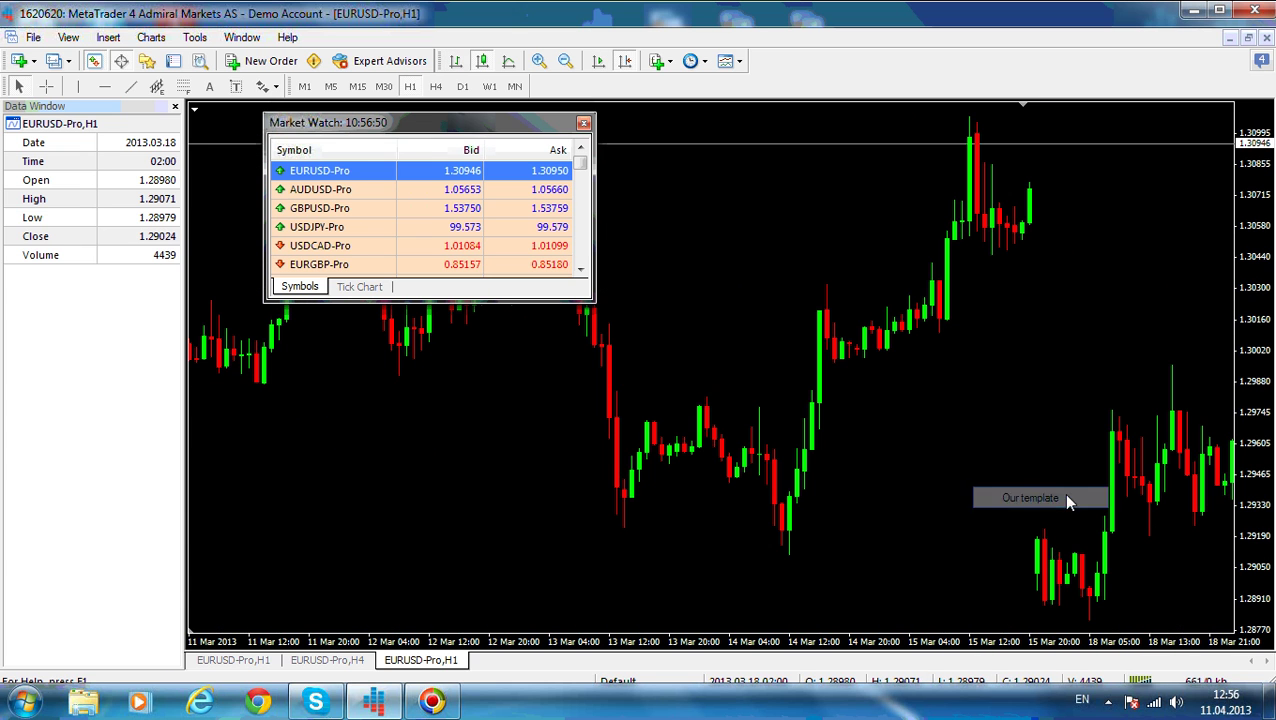
{"action": "left_click", "coordinate": [463, 86]}
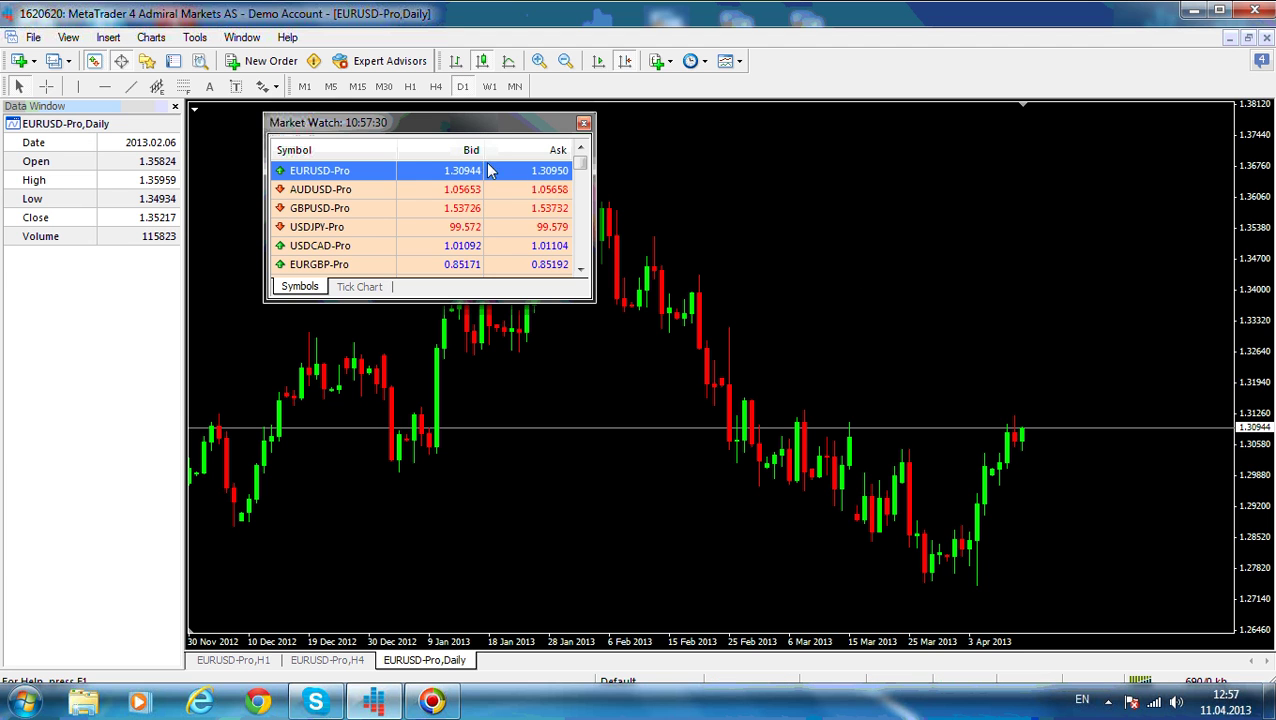
- Select EURUSD-Pro in Market Watch and start a new order for it
{"action": "mouse_move", "coordinate": [410, 177]}
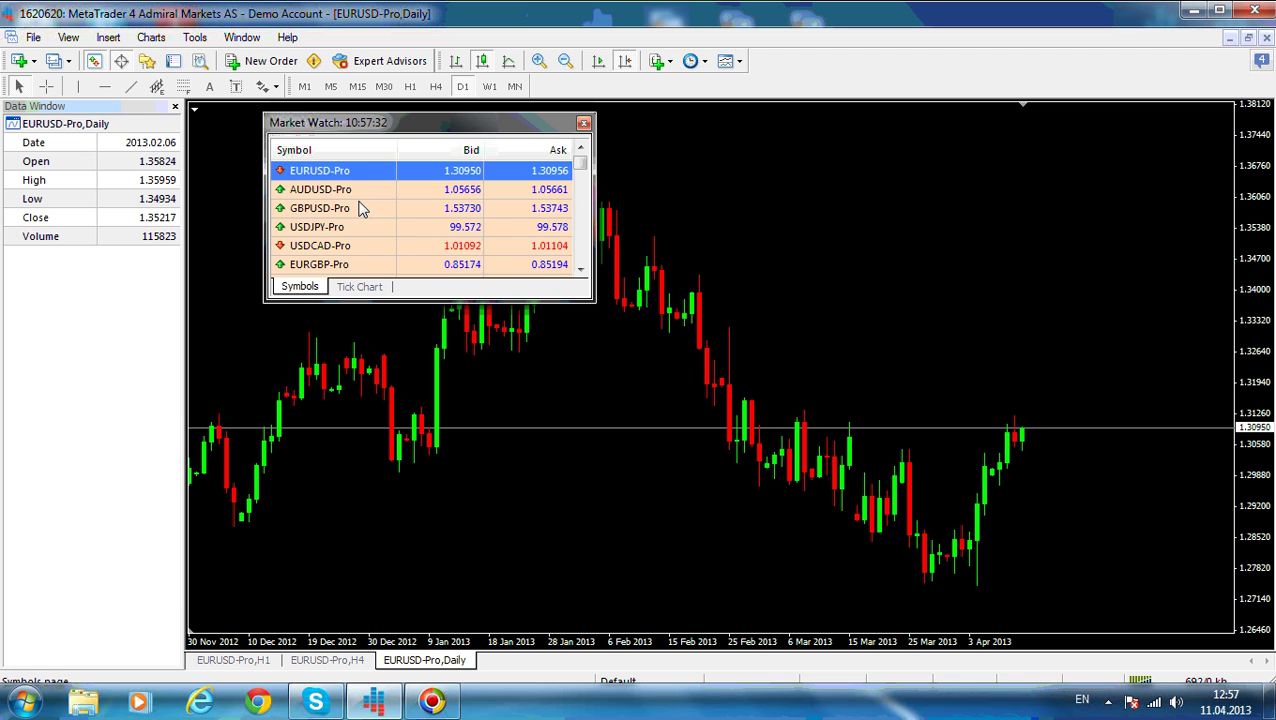
{"action": "key", "text": "Down"}
{"action": "key", "text": "Down"}
{"action": "key", "text": "Down"}
{"action": "key", "text": "Down"}
{"action": "key", "text": "Down"}
{"action": "left_click", "coordinate": [379, 170]}
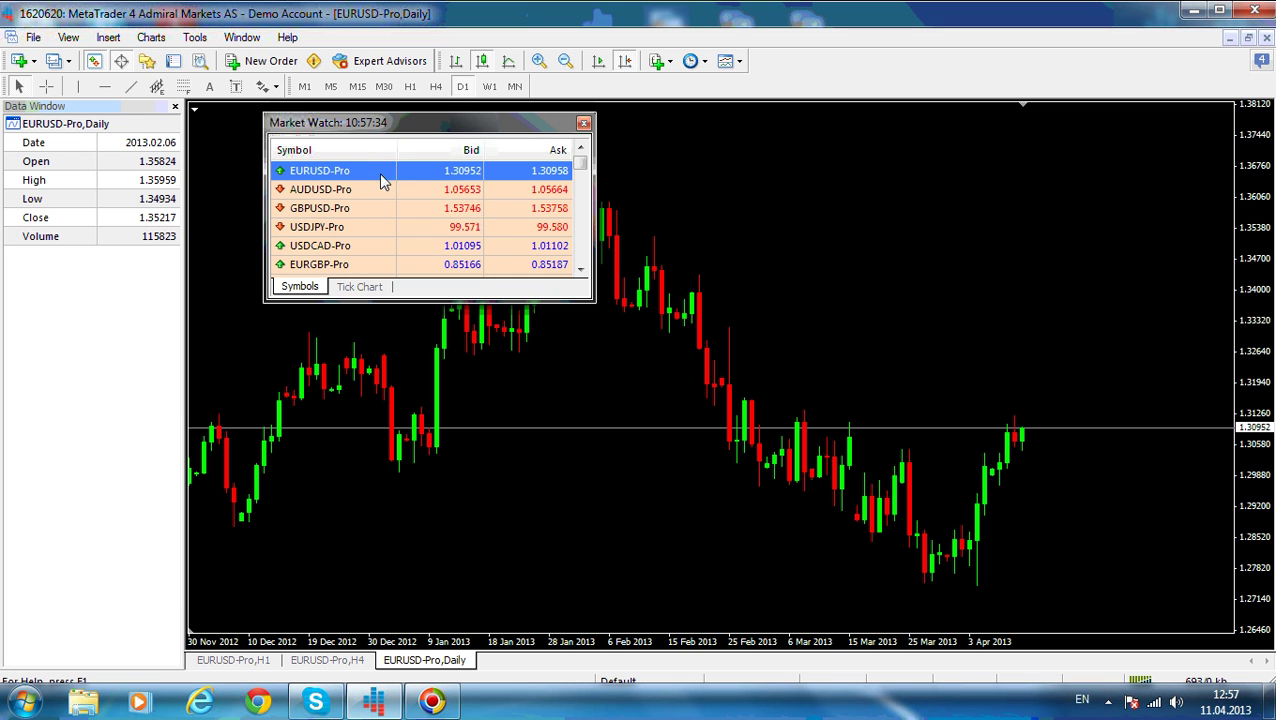
{"action": "double_click", "coordinate": [441, 172]}
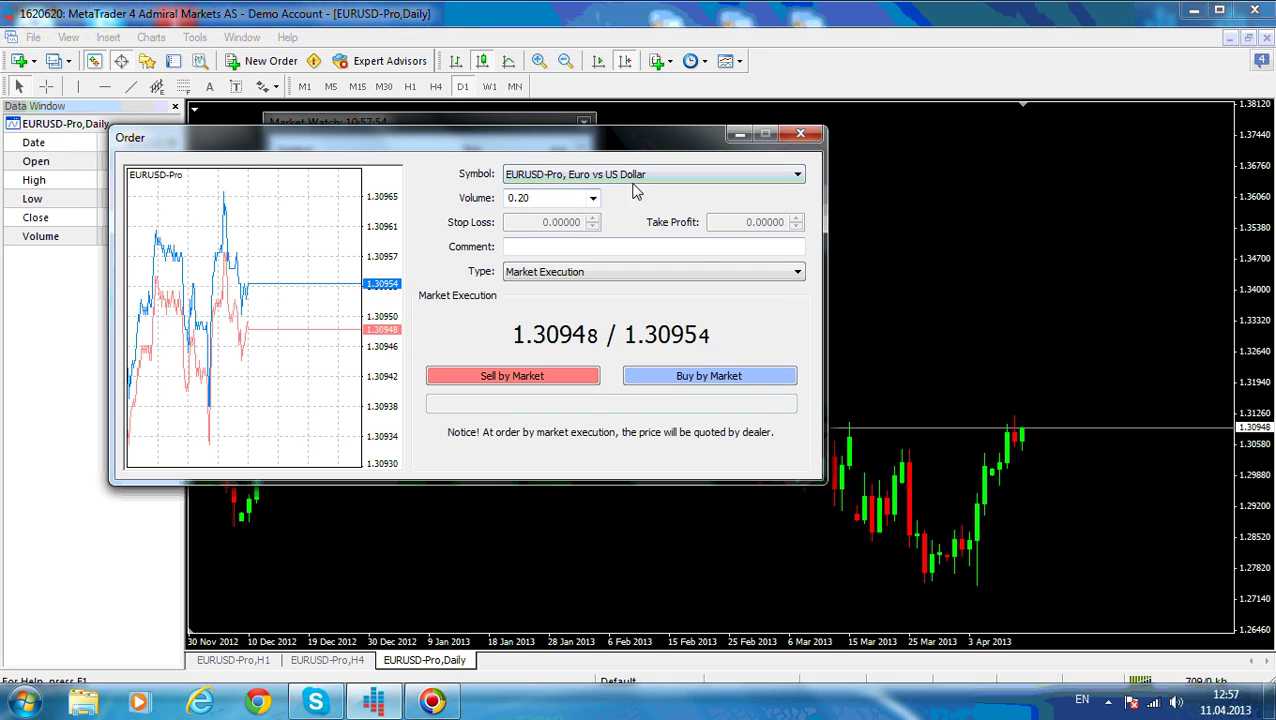
- Switch the order's symbol to NZDUSD-Pro, then AUDUSD-Pro, then back to EURUSD-Pro
{"action": "left_click", "coordinate": [765, 179]}
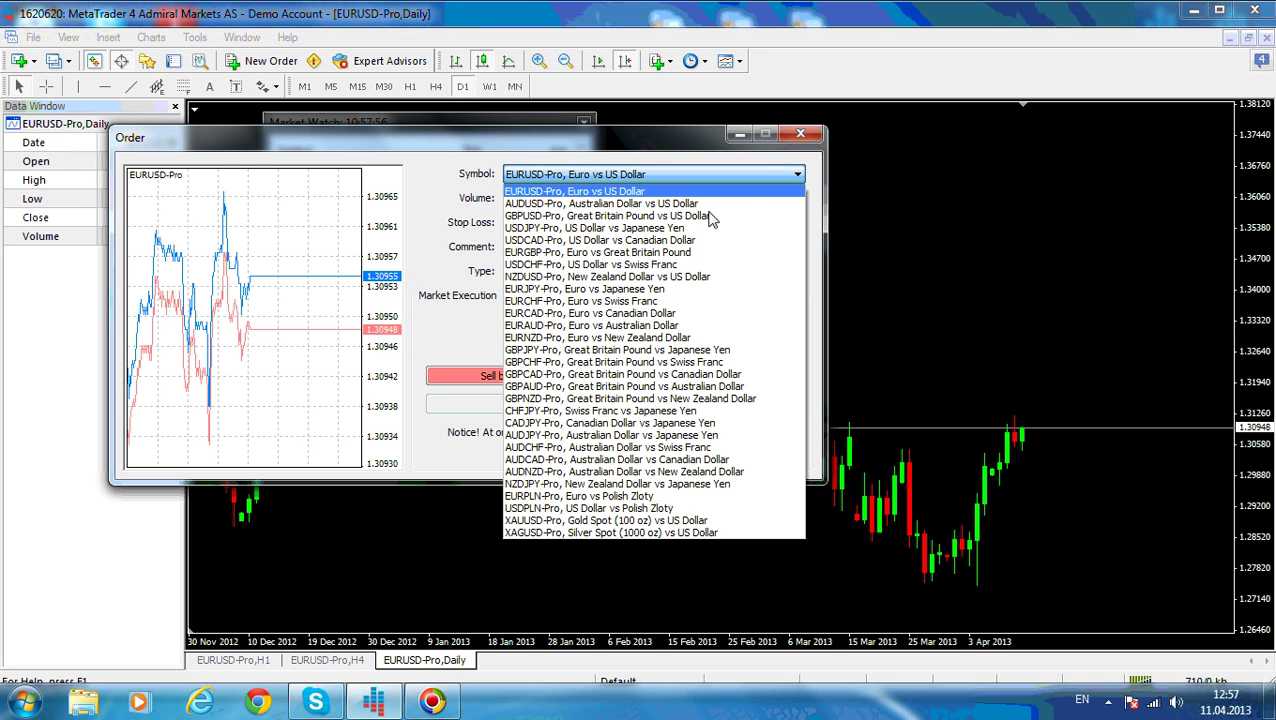
{"action": "left_click", "coordinate": [684, 277]}
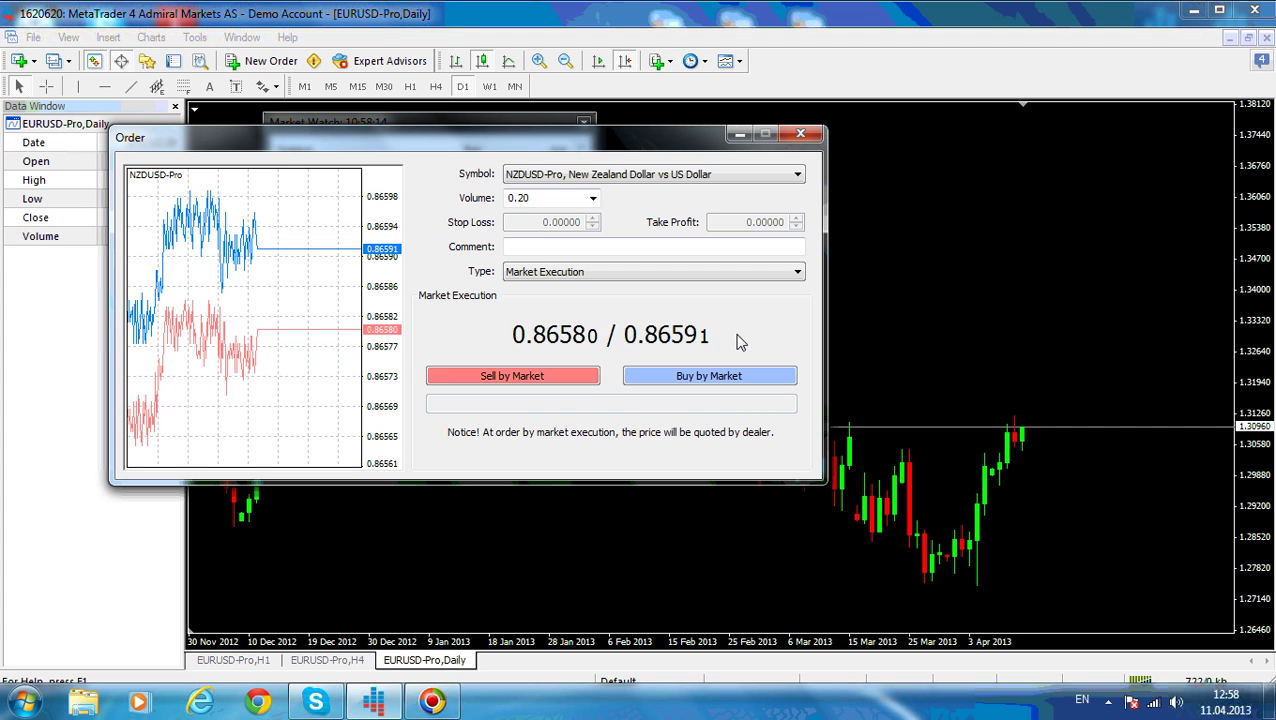
{"action": "left_click", "coordinate": [757, 174]}
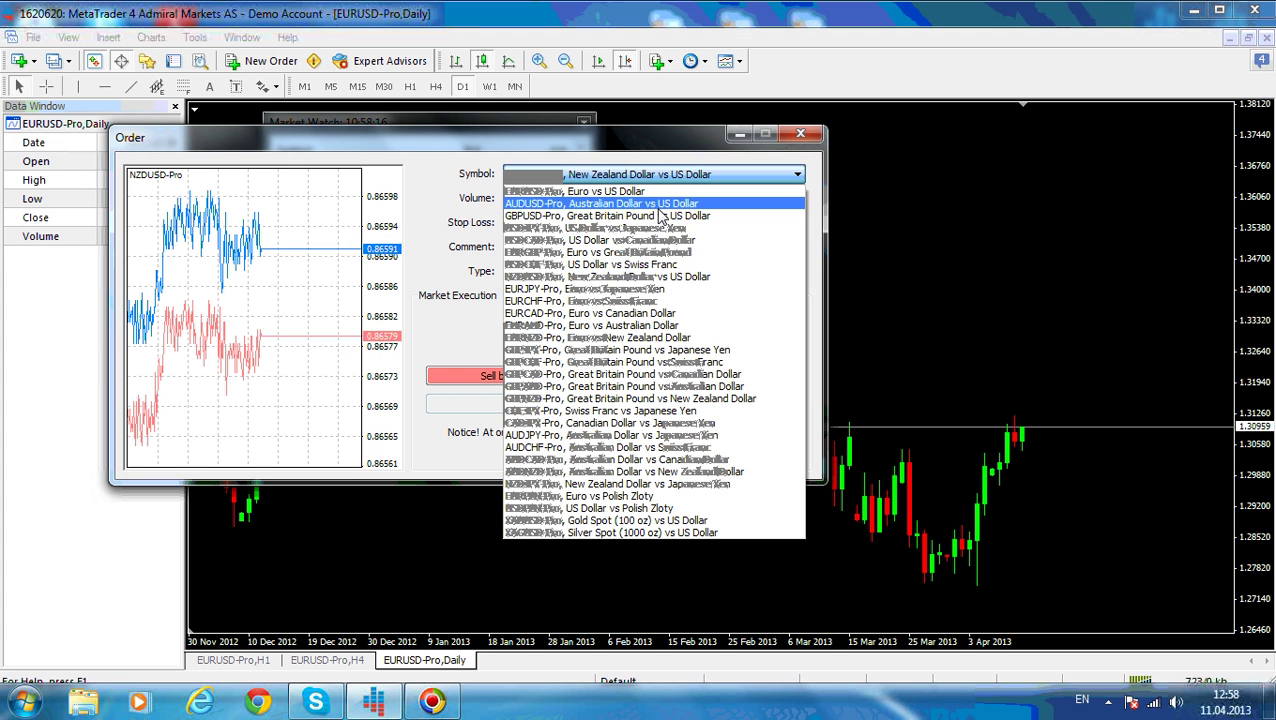
{"action": "left_click", "coordinate": [630, 194]}
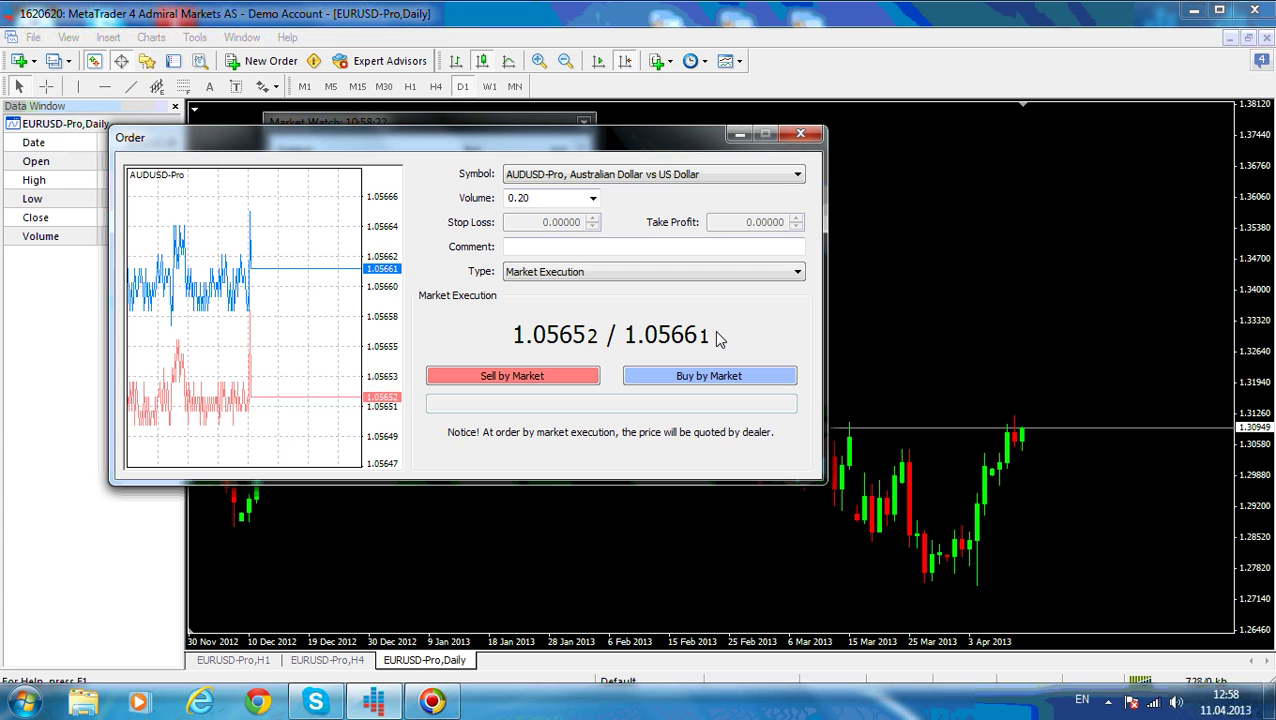
{"action": "left_click", "coordinate": [627, 174]}
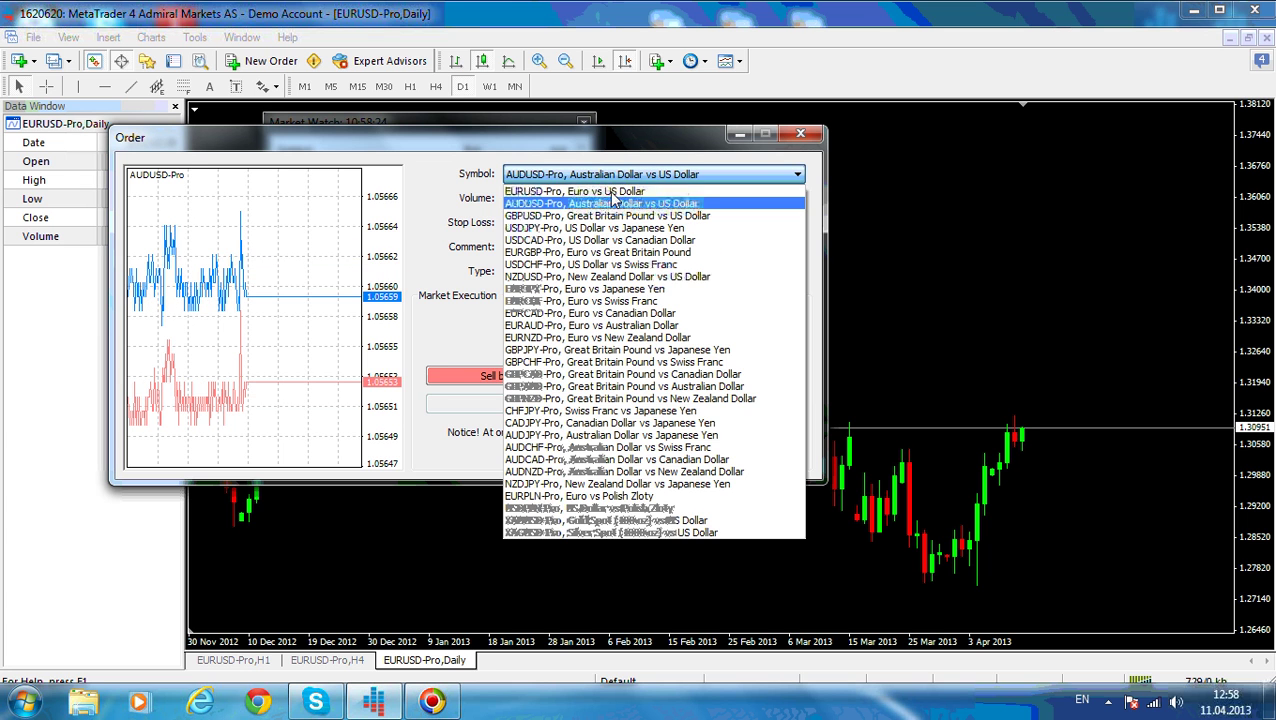
{"action": "left_click", "coordinate": [612, 191]}
- Confirm volume 0.20 and Market Execution, buy EURUSD-Pro by market, and acknowledge the fill at 1.30956
{"action": "left_click", "coordinate": [593, 198]}
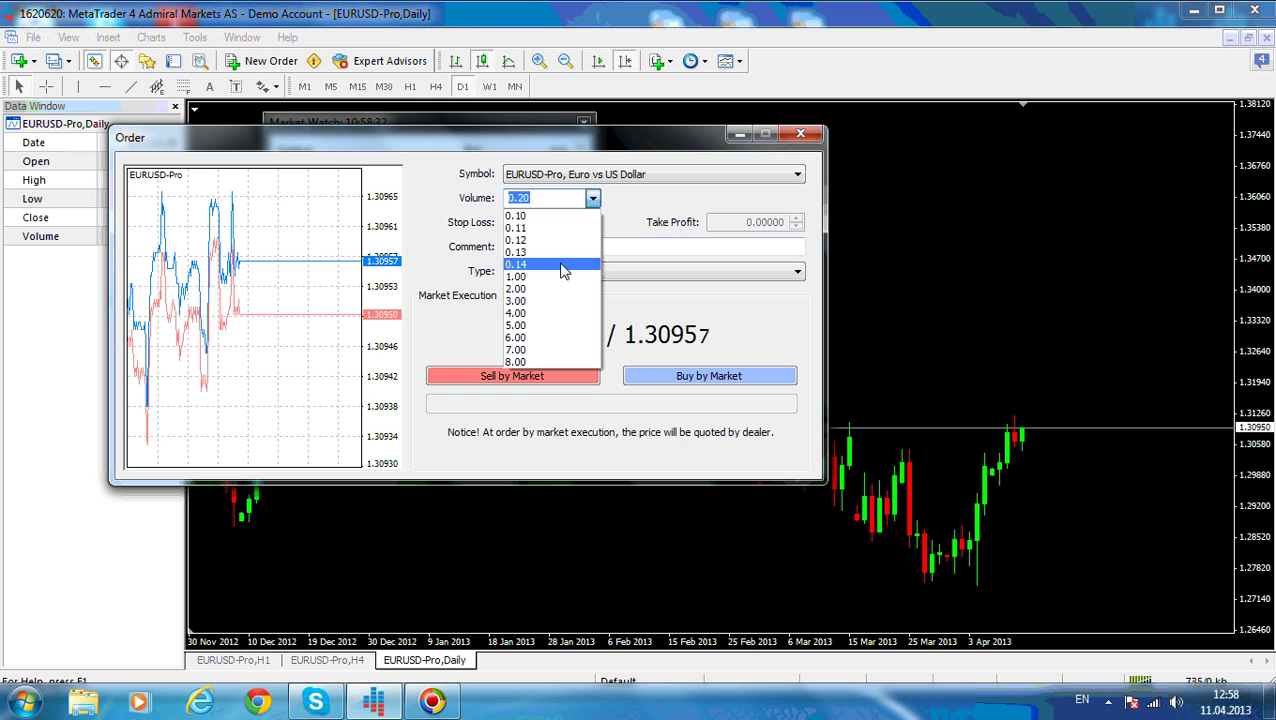
{"action": "left_click", "coordinate": [656, 207]}
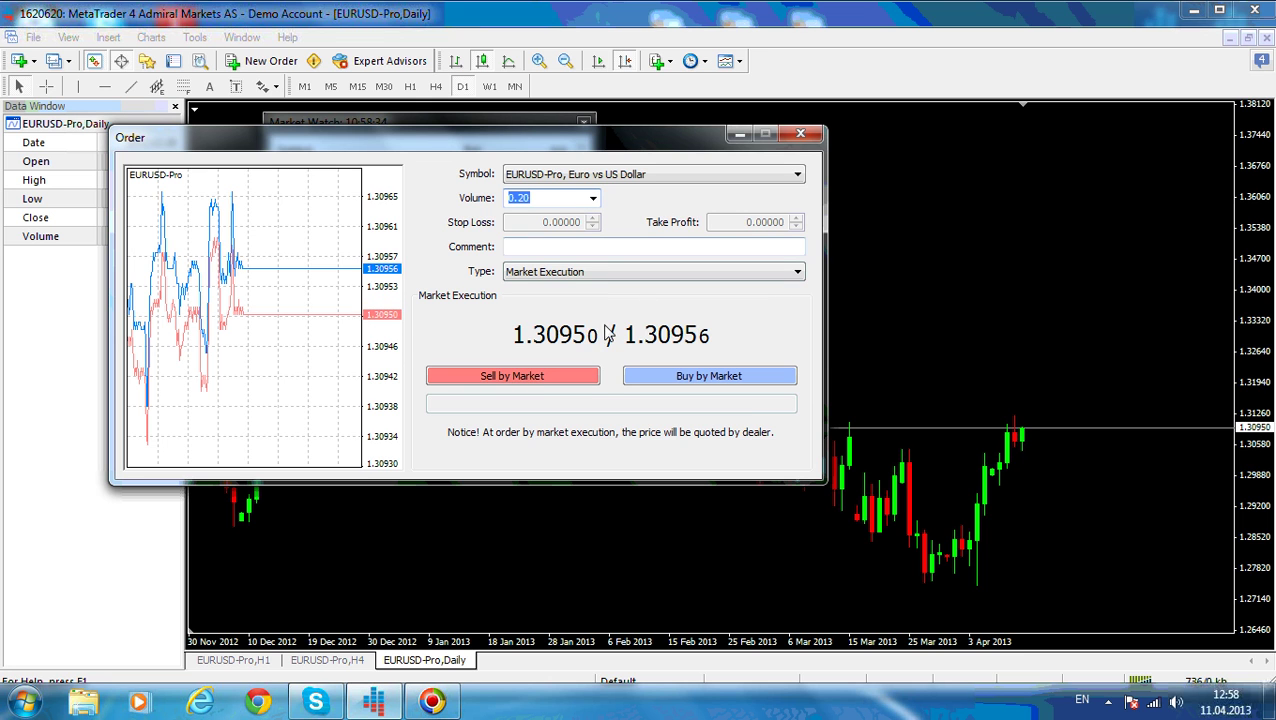
{"action": "left_click", "coordinate": [729, 276]}
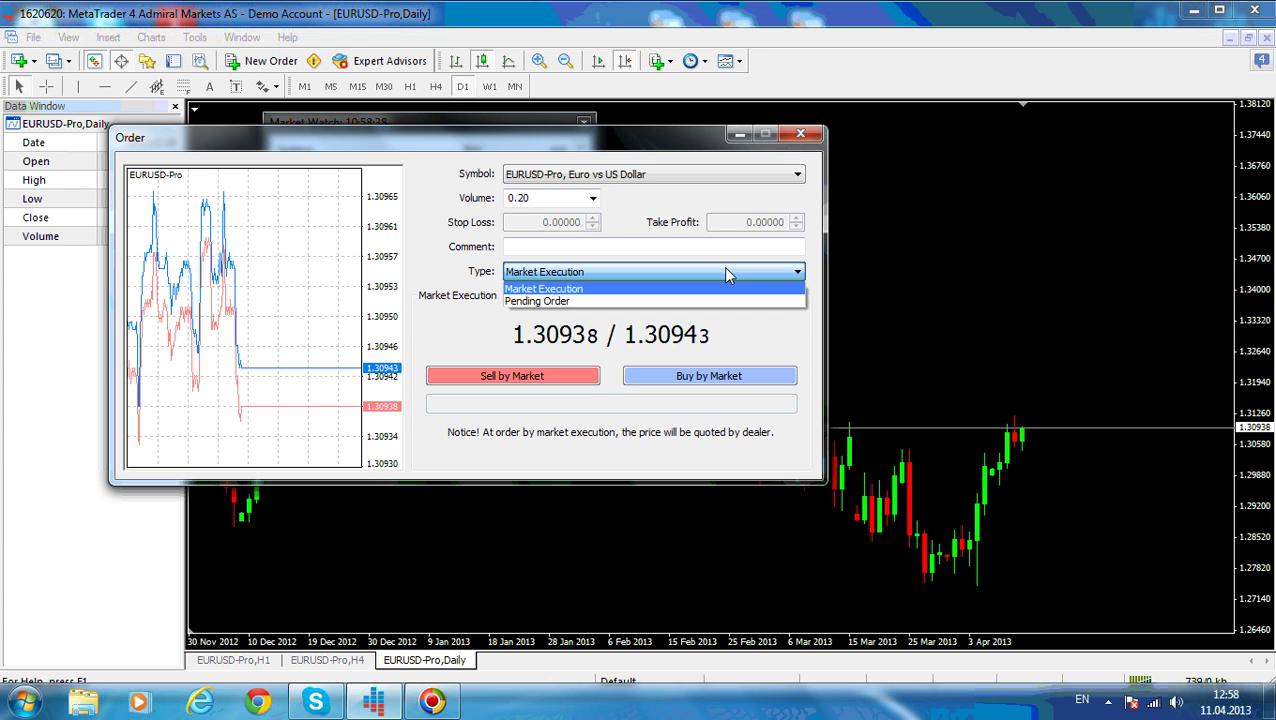
{"action": "left_click", "coordinate": [725, 268]}
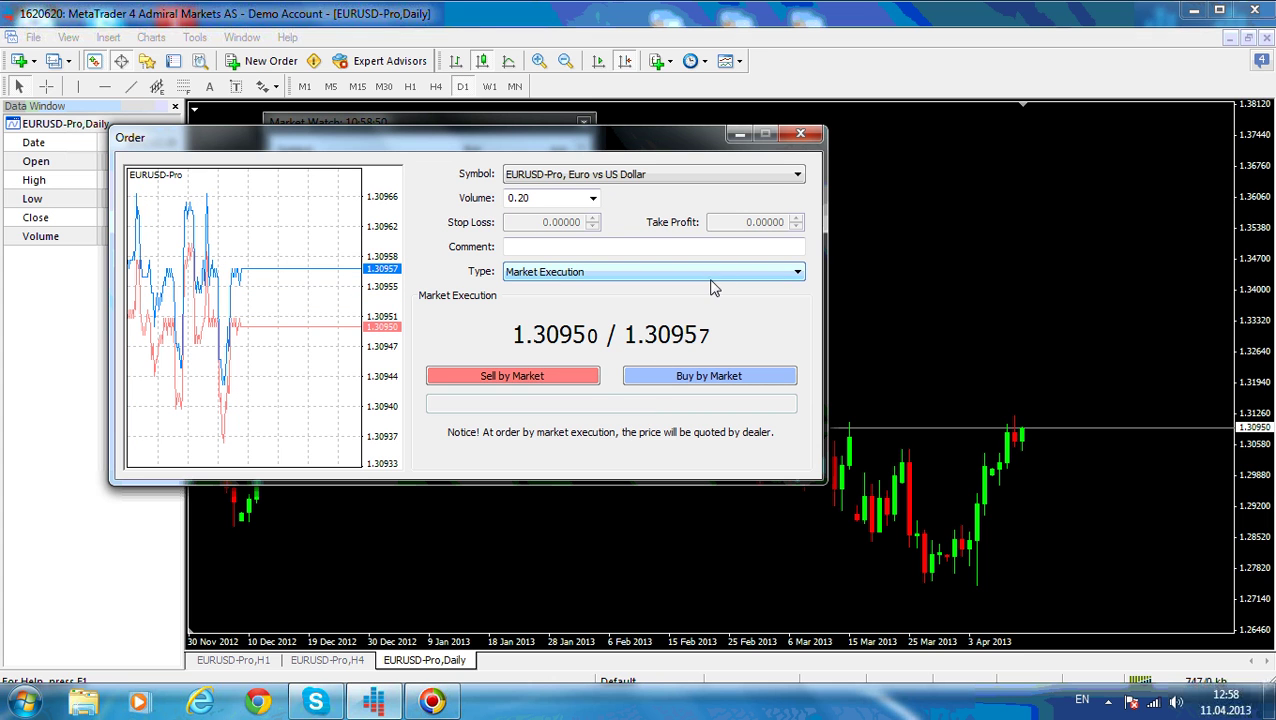
{"action": "left_click", "coordinate": [740, 377]}
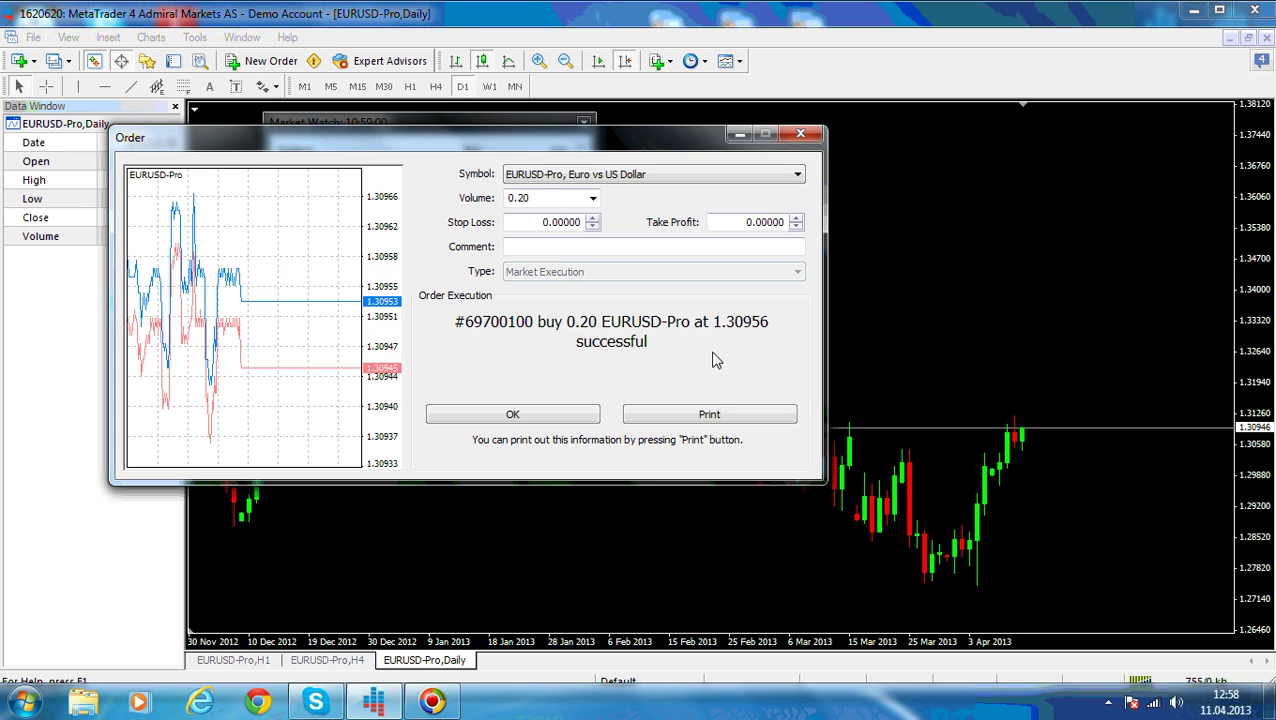
{"action": "left_click", "coordinate": [541, 418]}
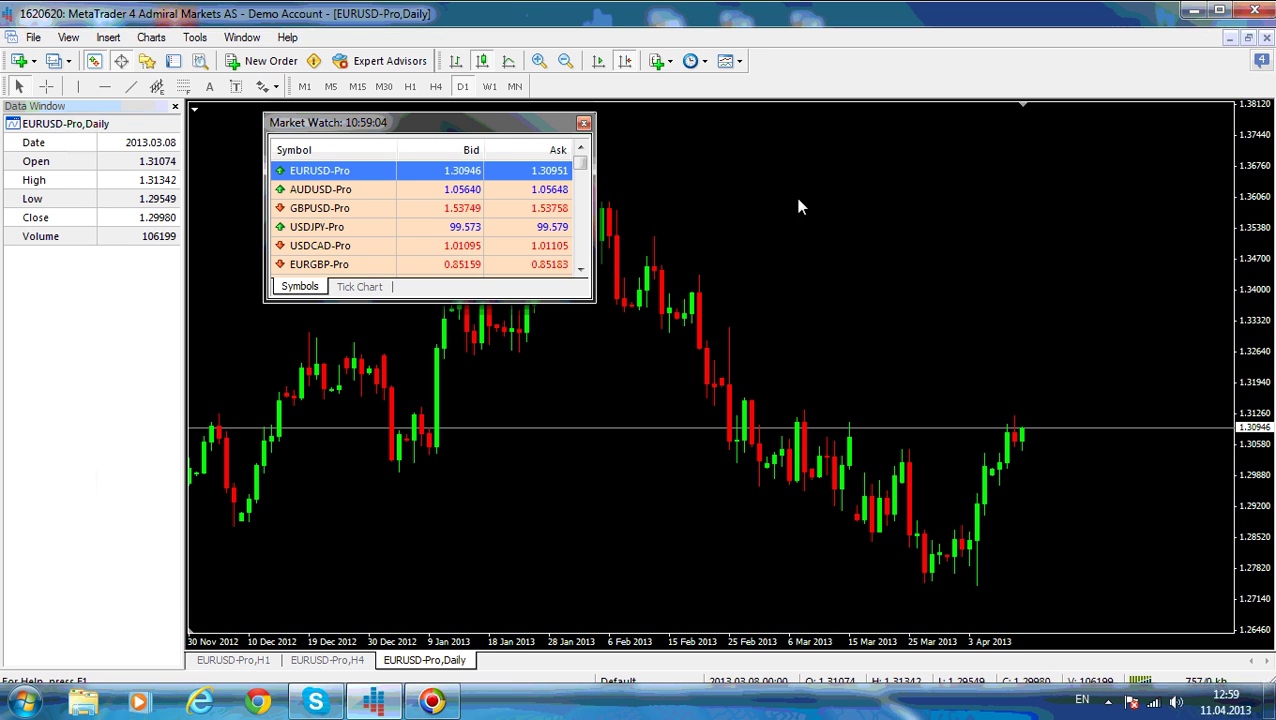
- Show the Terminal's Trade tab and select the new 0.20-lot EURUSD buy position
{"action": "left_click", "coordinate": [174, 61]}
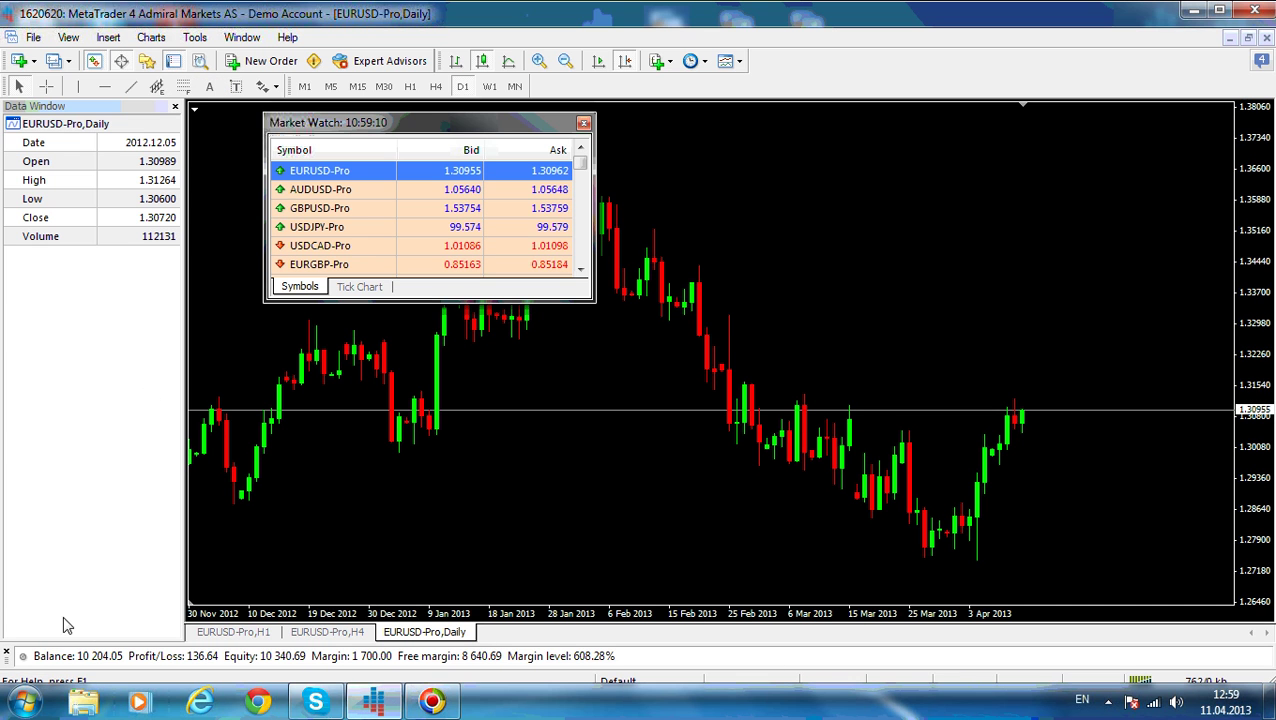
{"action": "left_click", "coordinate": [576, 666]}
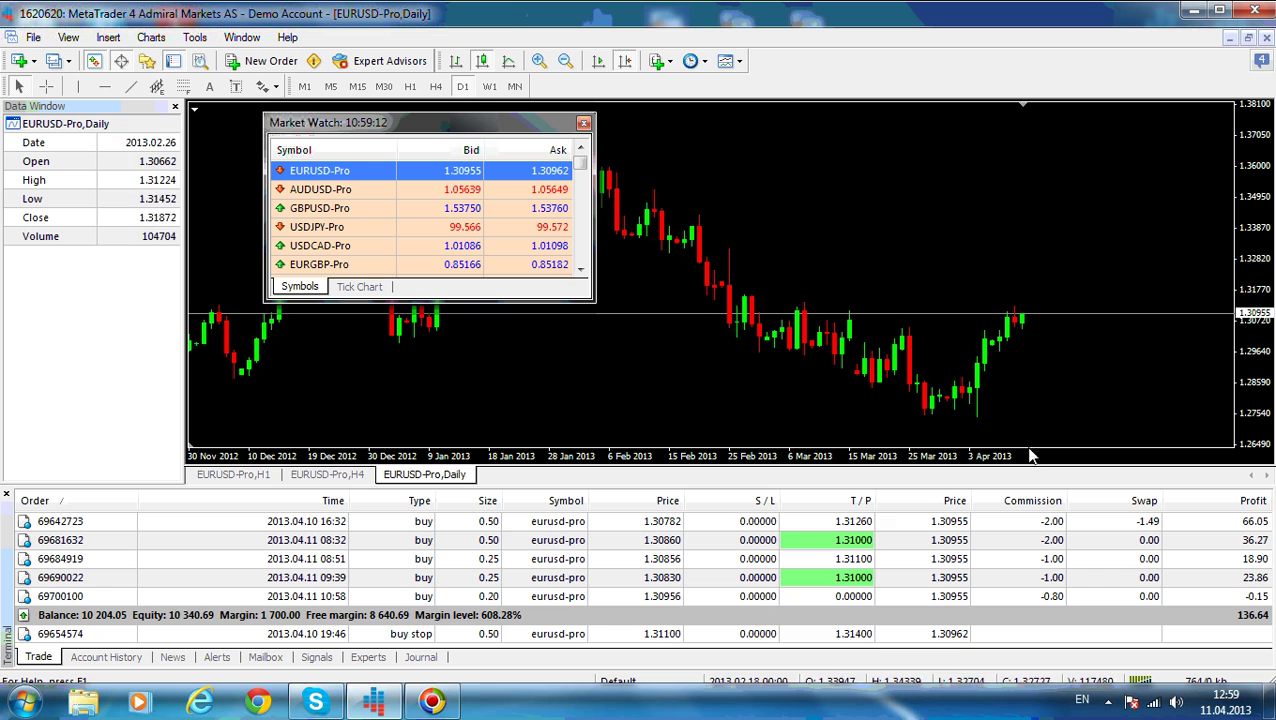
{"action": "left_click", "coordinate": [487, 598]}
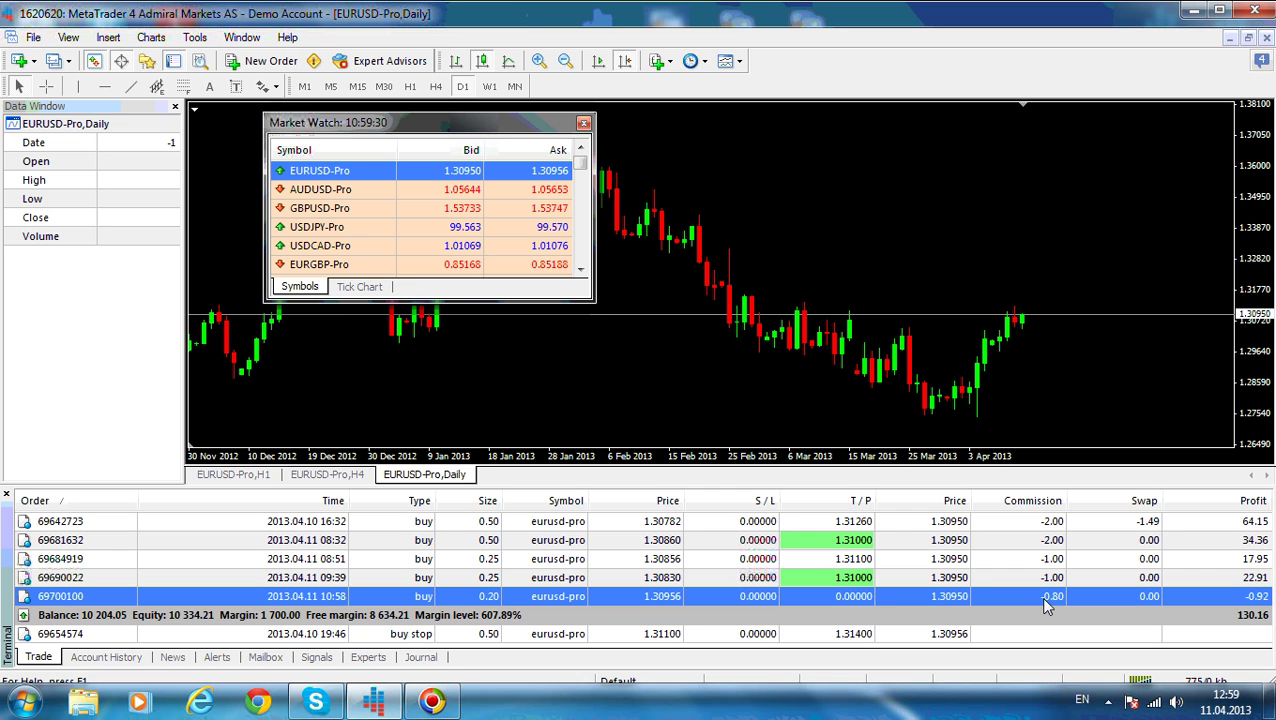
{"action": "double_click", "coordinate": [804, 600]}
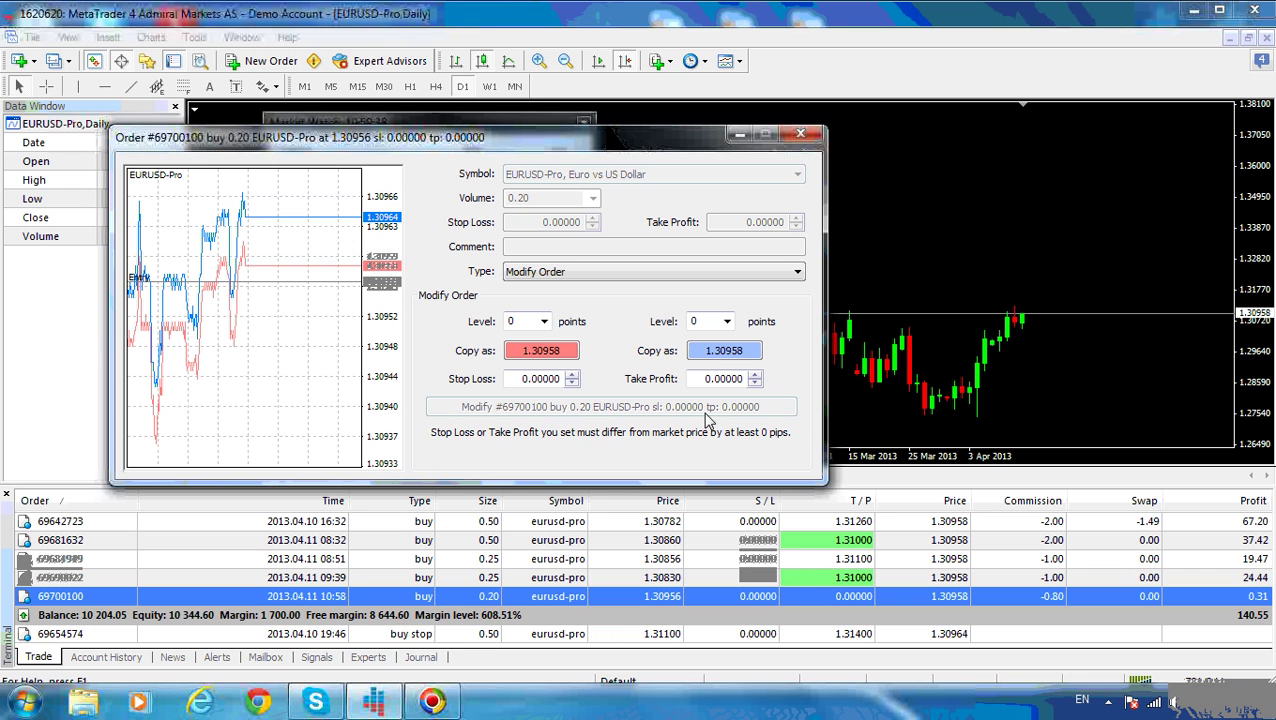
{"action": "double_click", "coordinate": [726, 385]}
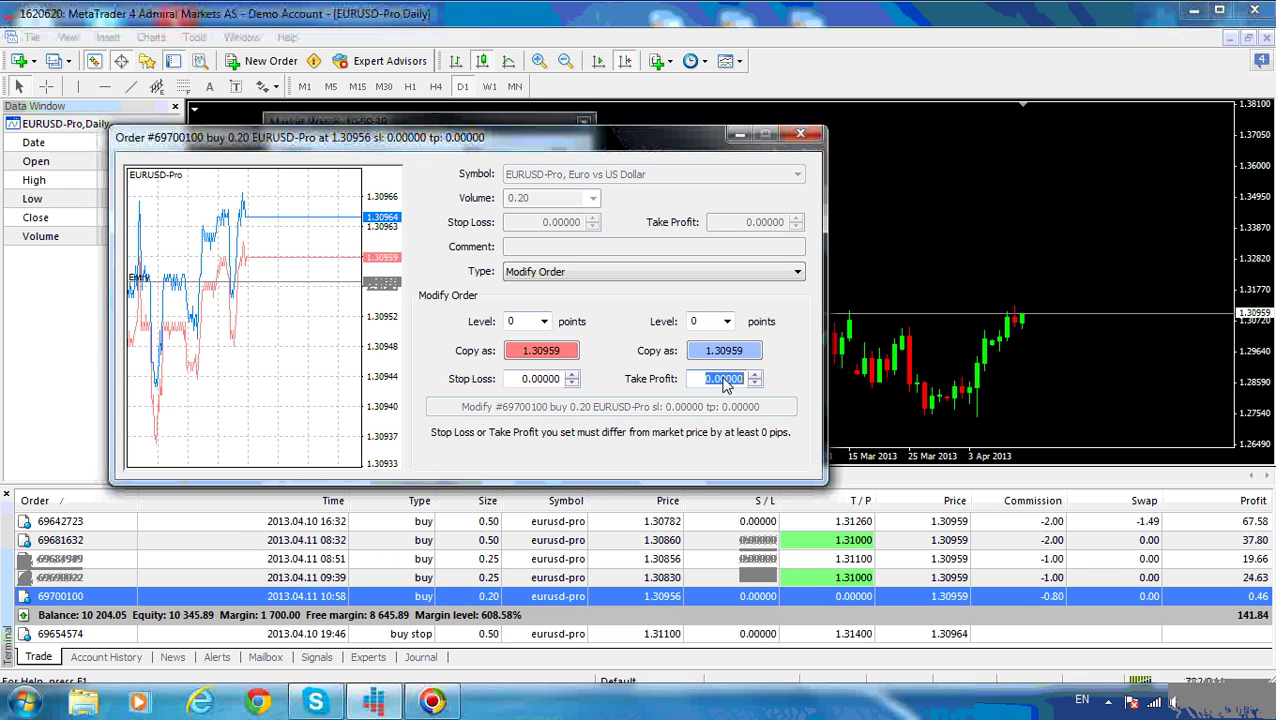
{"action": "double_click", "coordinate": [541, 386]}
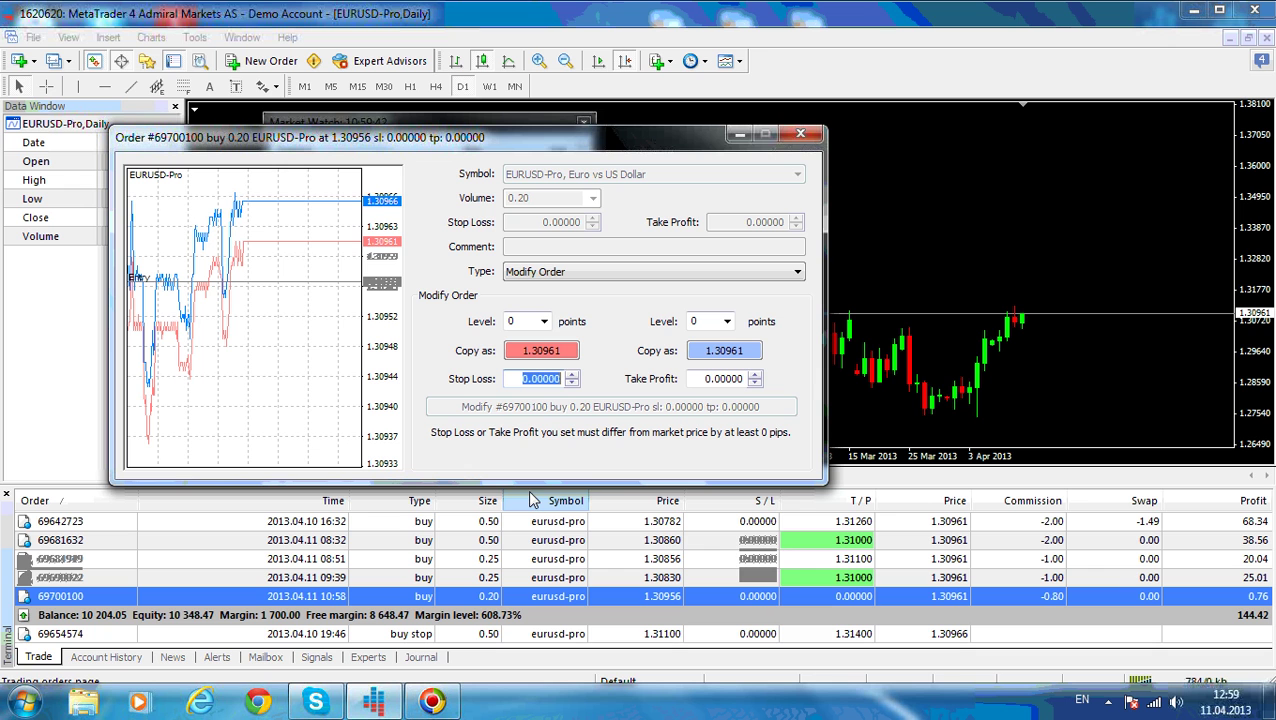
{"action": "left_click", "coordinate": [800, 133]}
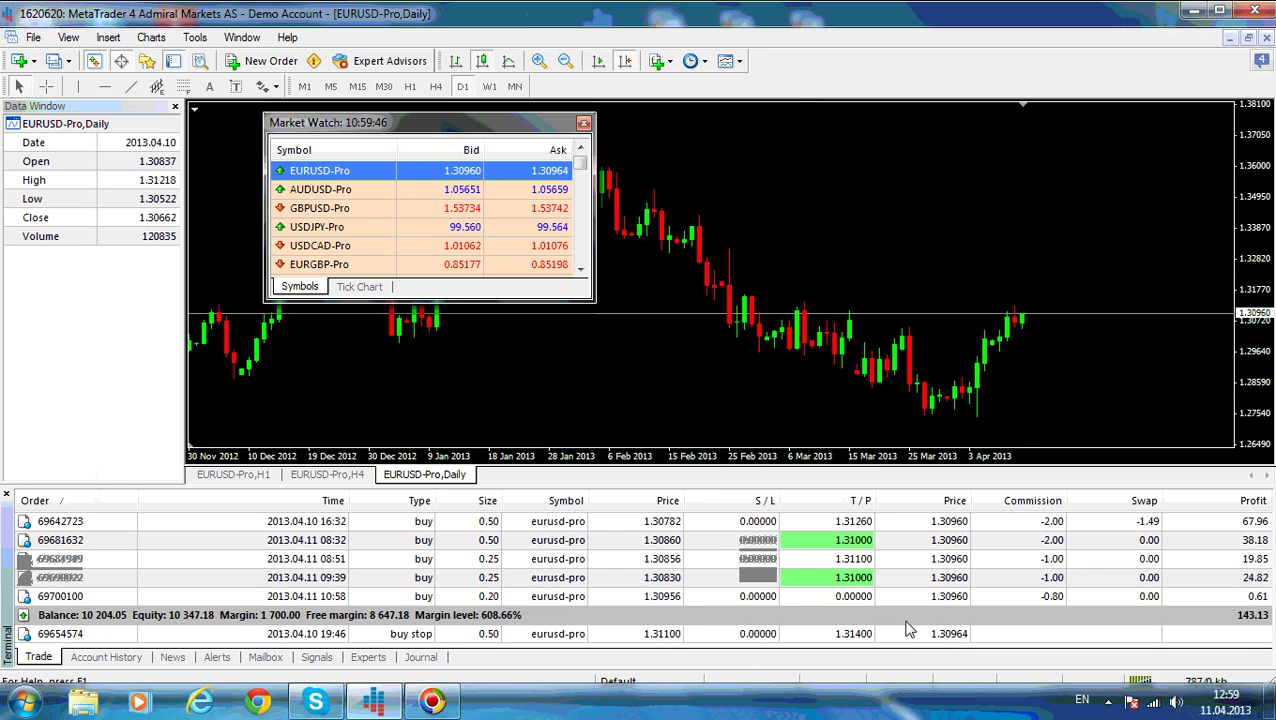